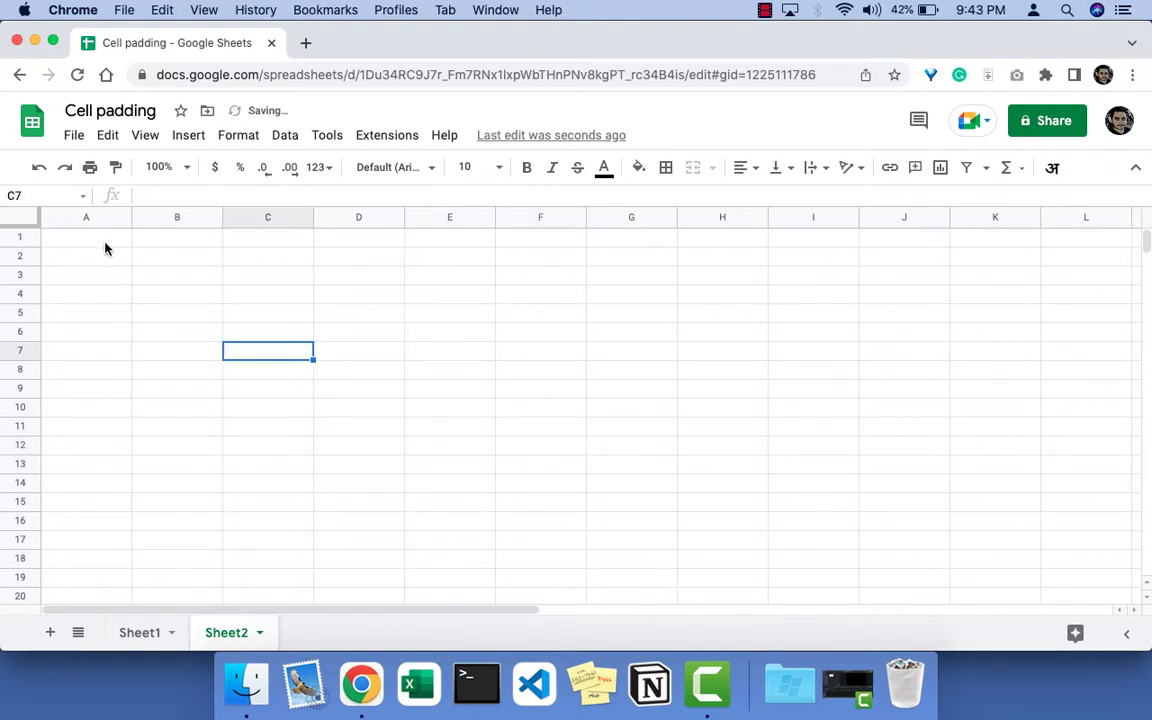
Enter the numbers 1, 2 and 3 in cells A1 to A3 of Sheet2.
left_click(103, 241)
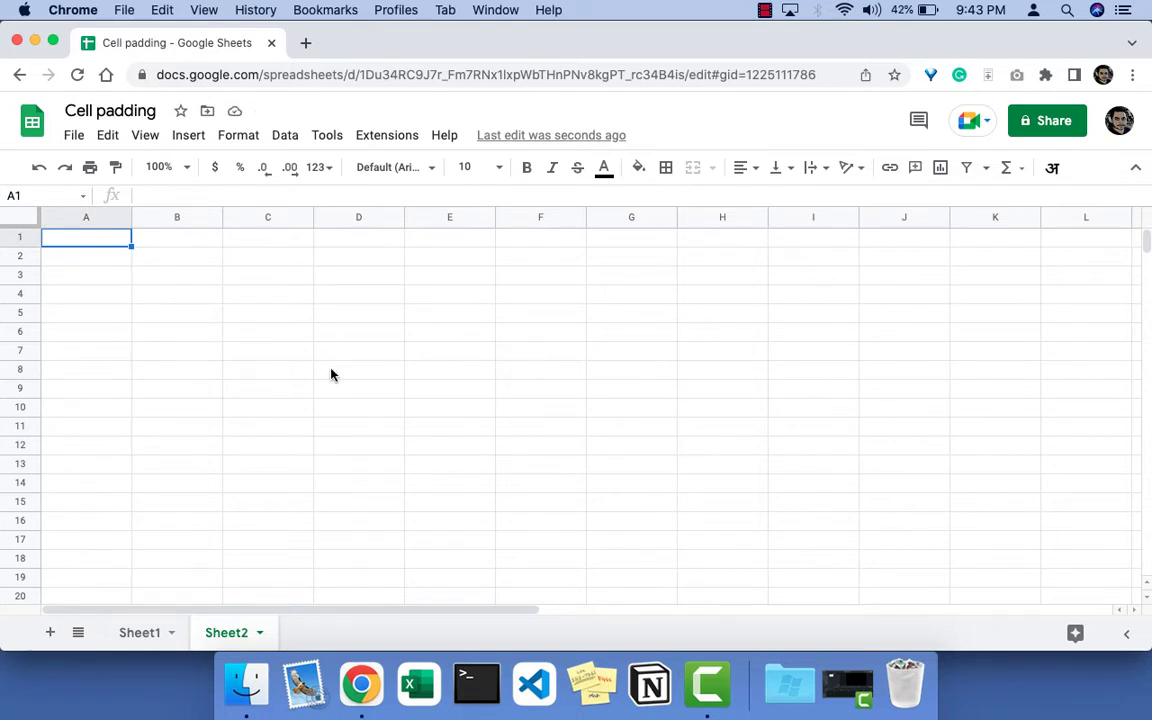
type("1")
key("Return")
type("2")
key("Return")
type("3")
key("Return")
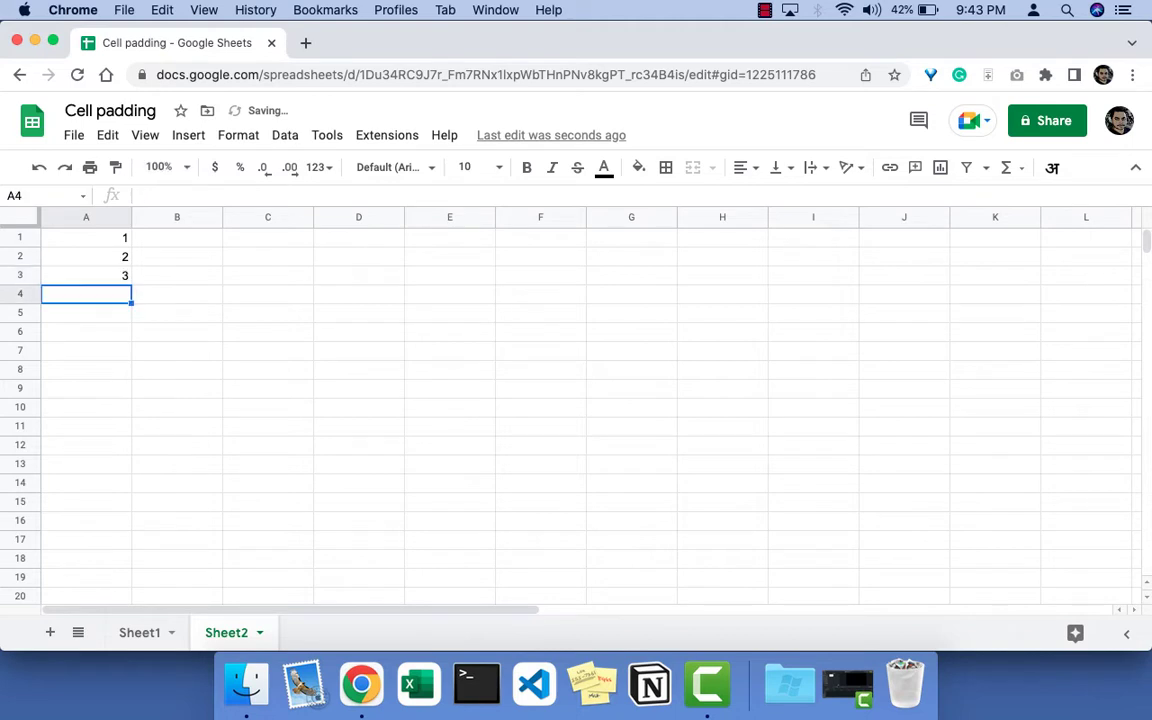
Enter the texts "Hi there", "Hello" and "How are you" in cells A4 to A6.
type("Hi there")
key("Return")
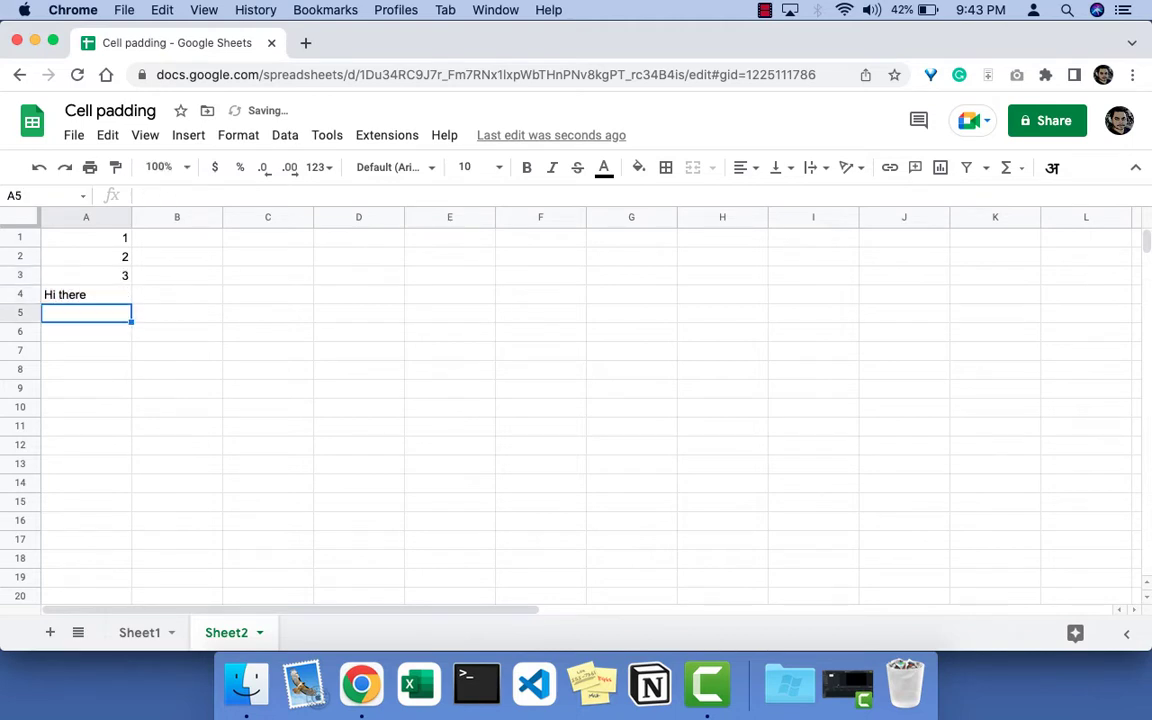
type("Hello")
key("Return")
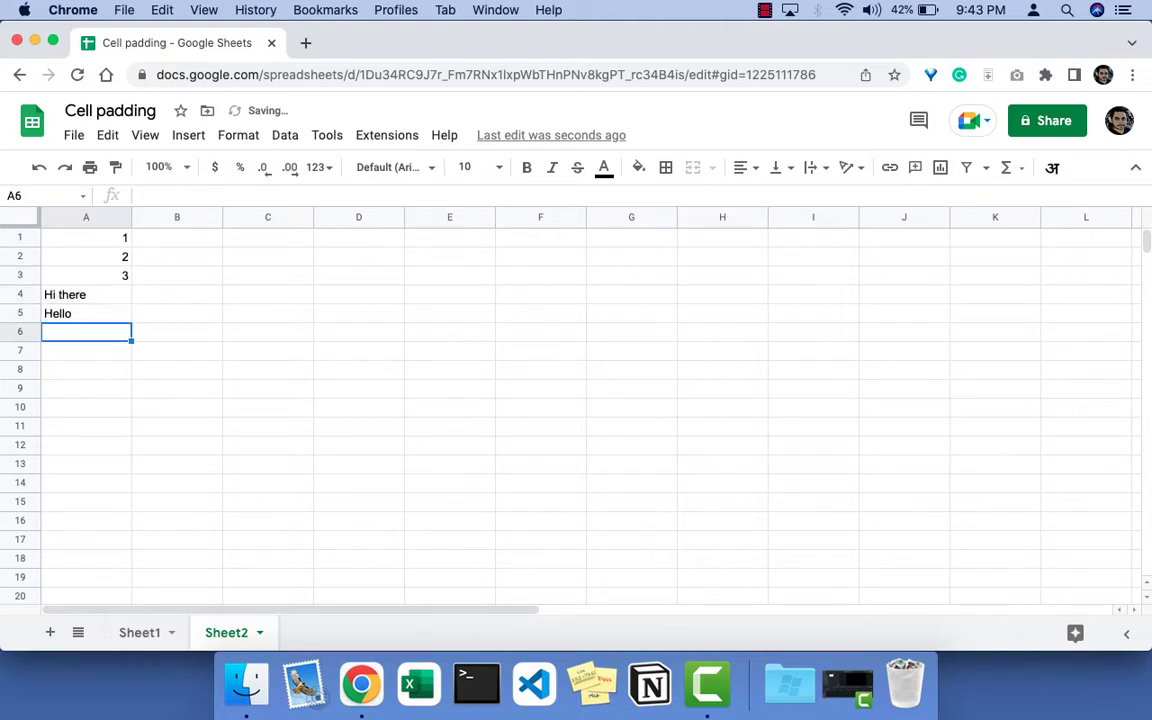
type("How are yo")
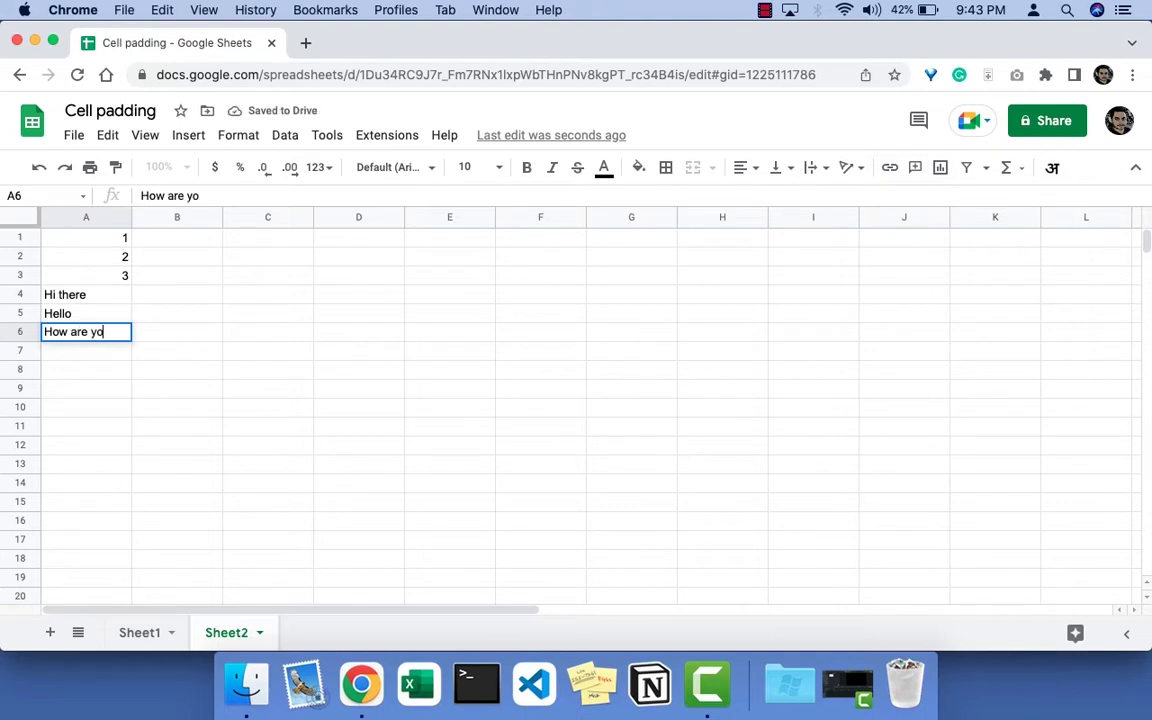
type("u")
key("Return")
left_click(365, 448)
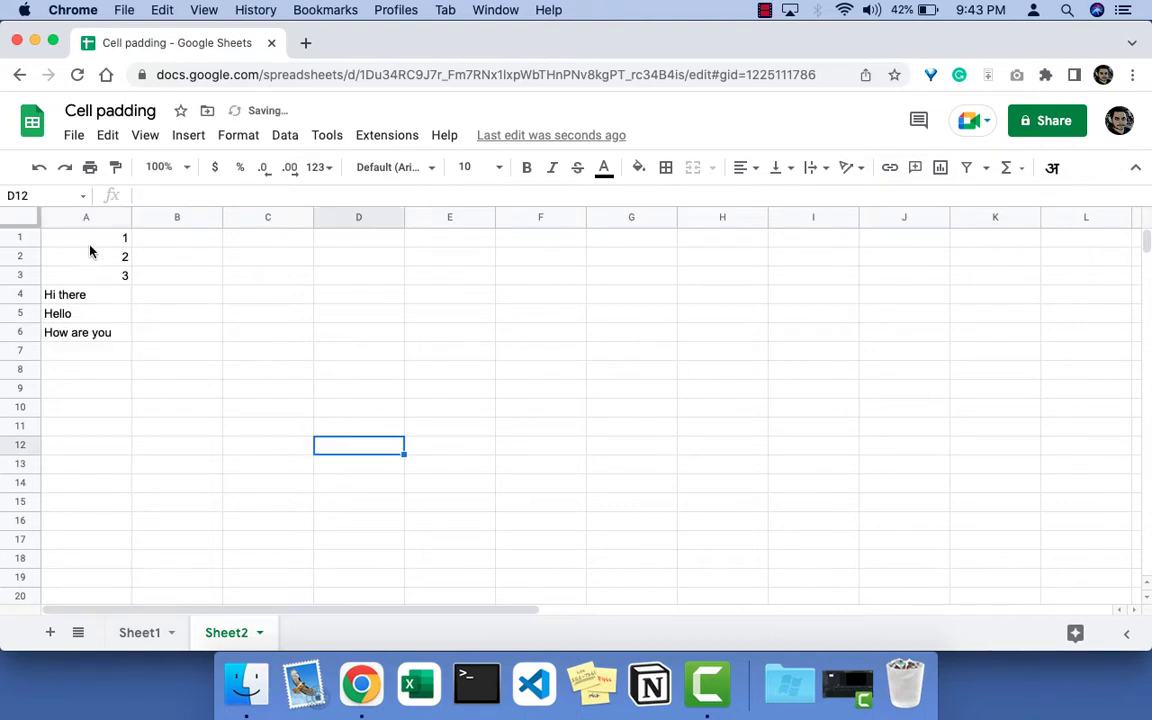
Apply a custom number format to A1:A6 that puts spaces before the @ placeholder to pad the cell contents.
left_click_drag(91, 240, 108, 334)
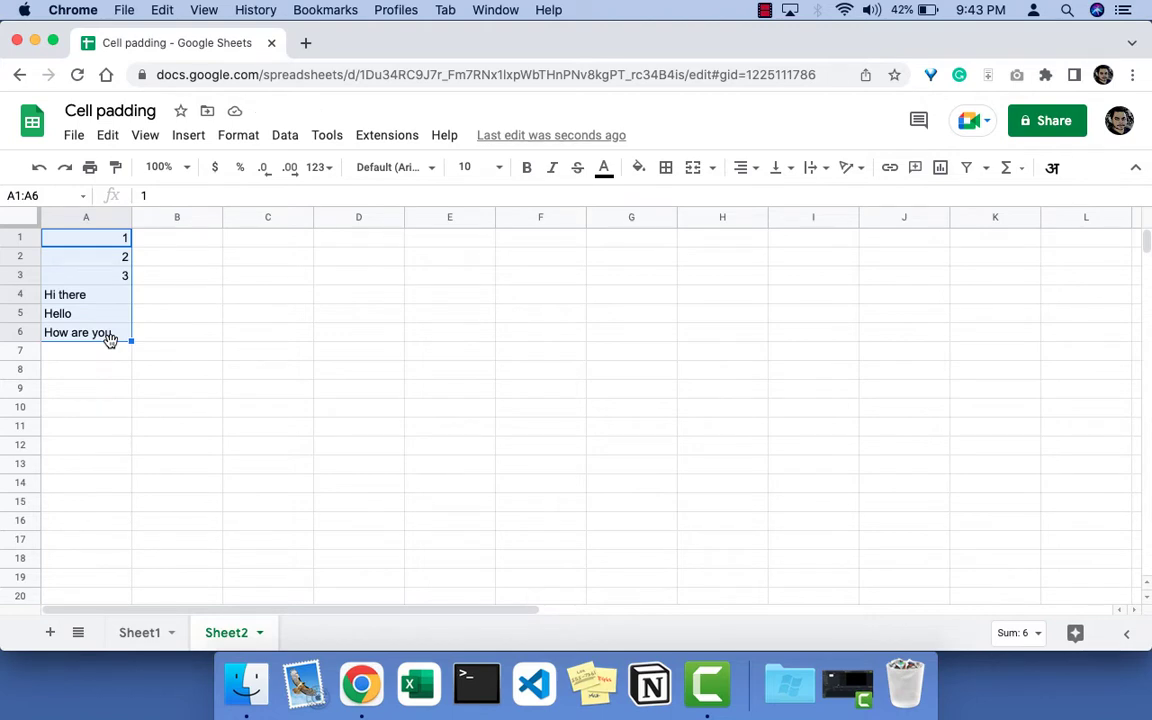
left_click(248, 137)
mouse_move(283, 213)
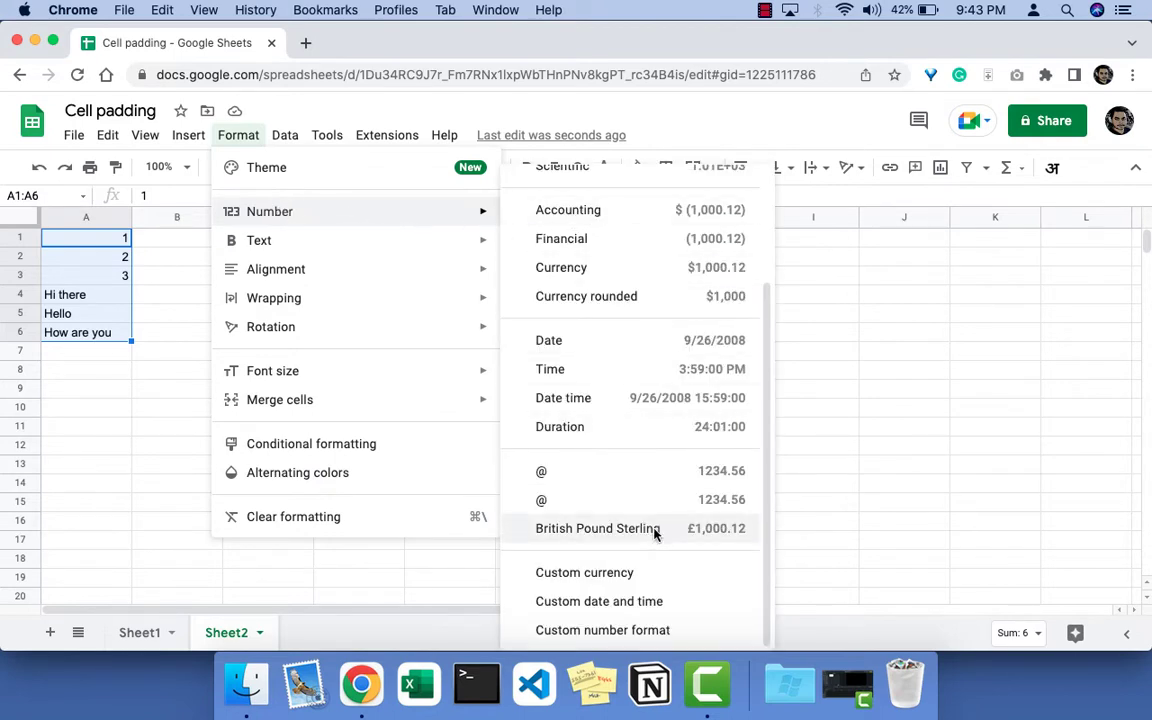
left_click(602, 630)
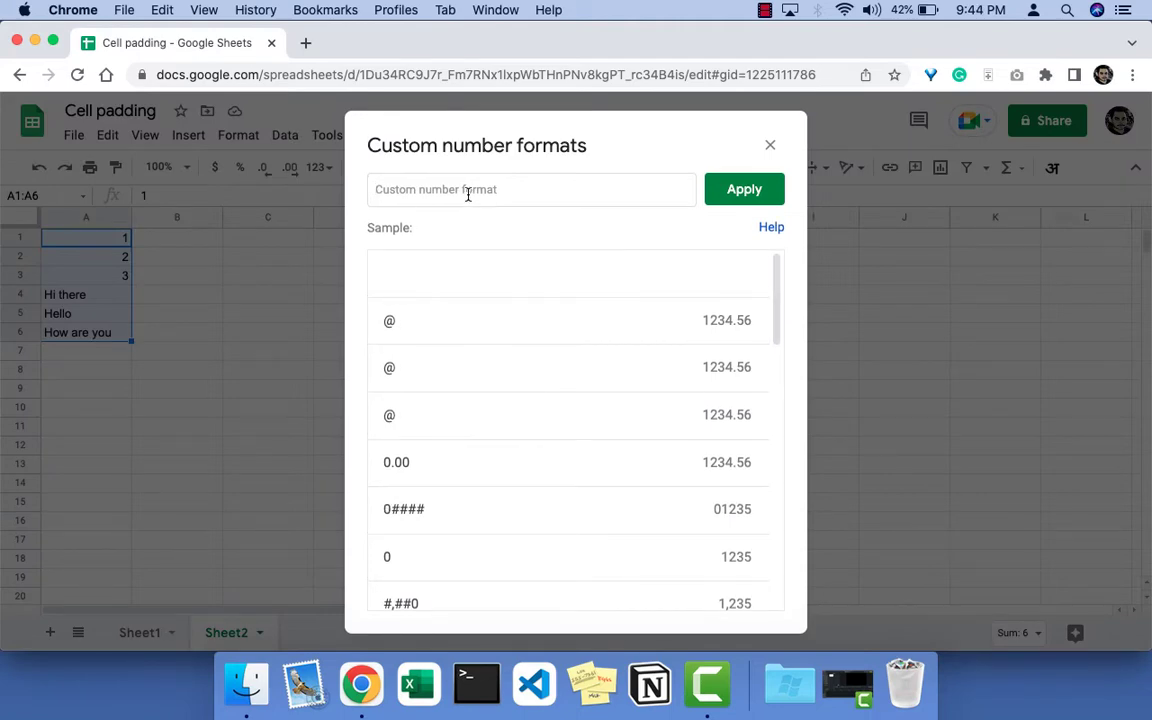
type("@")
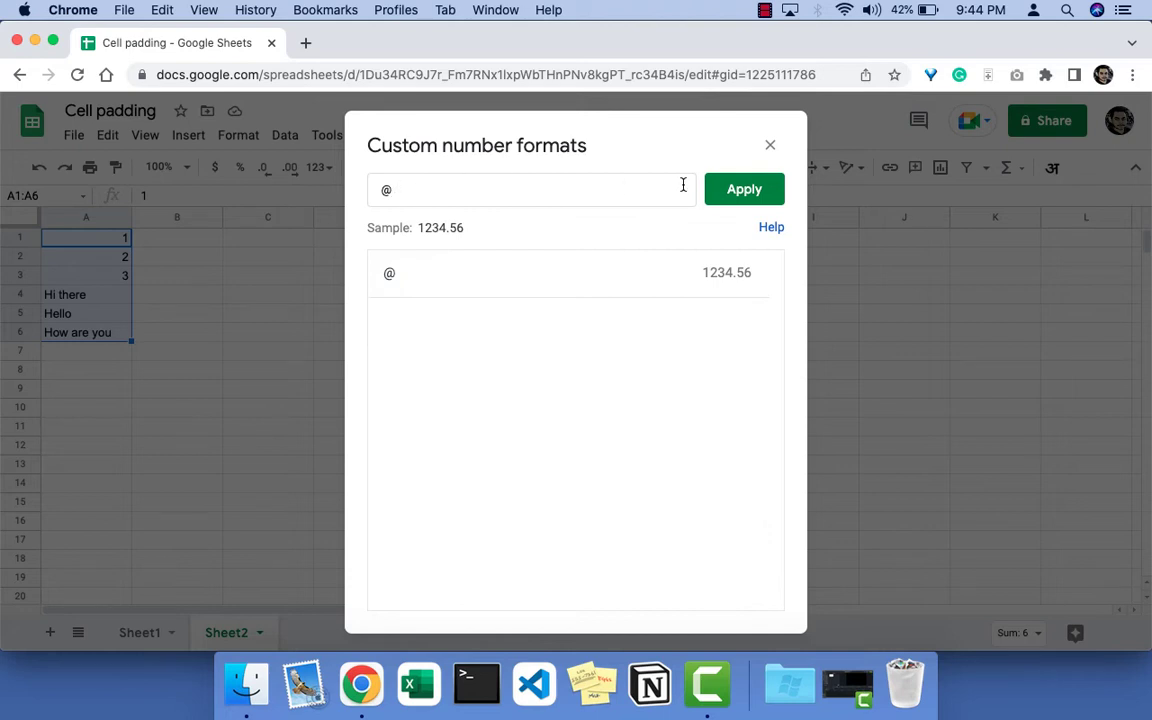
left_click(726, 189)
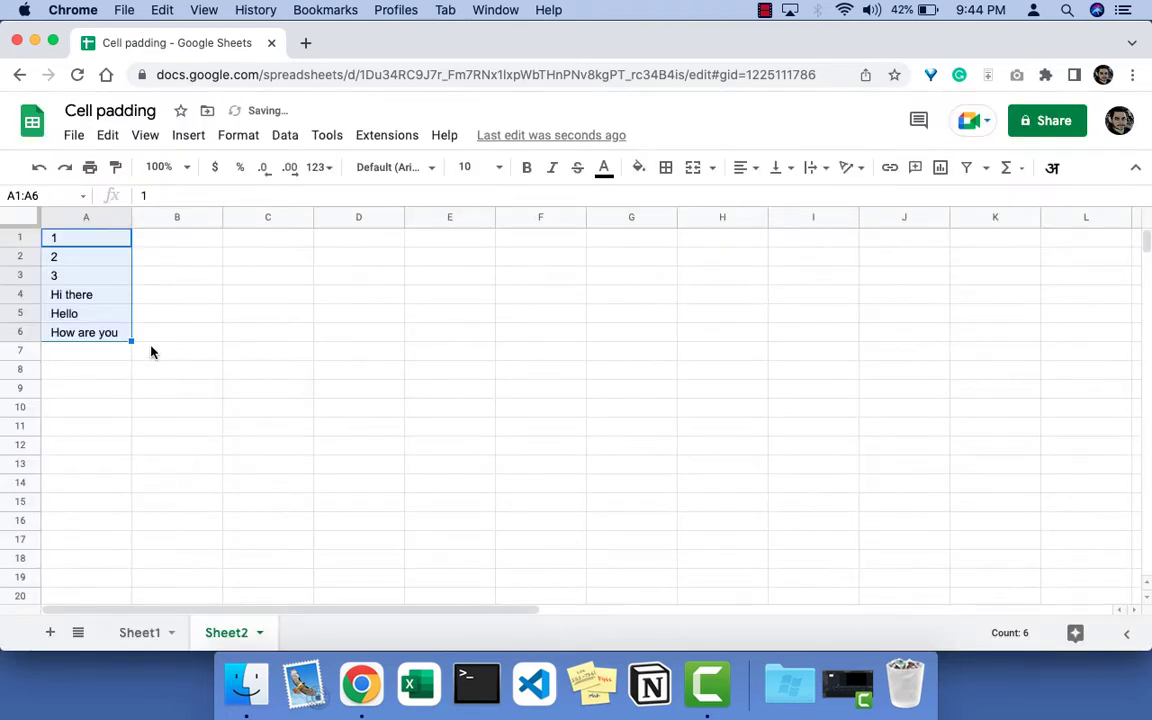
left_click(149, 350)
left_click(70, 243)
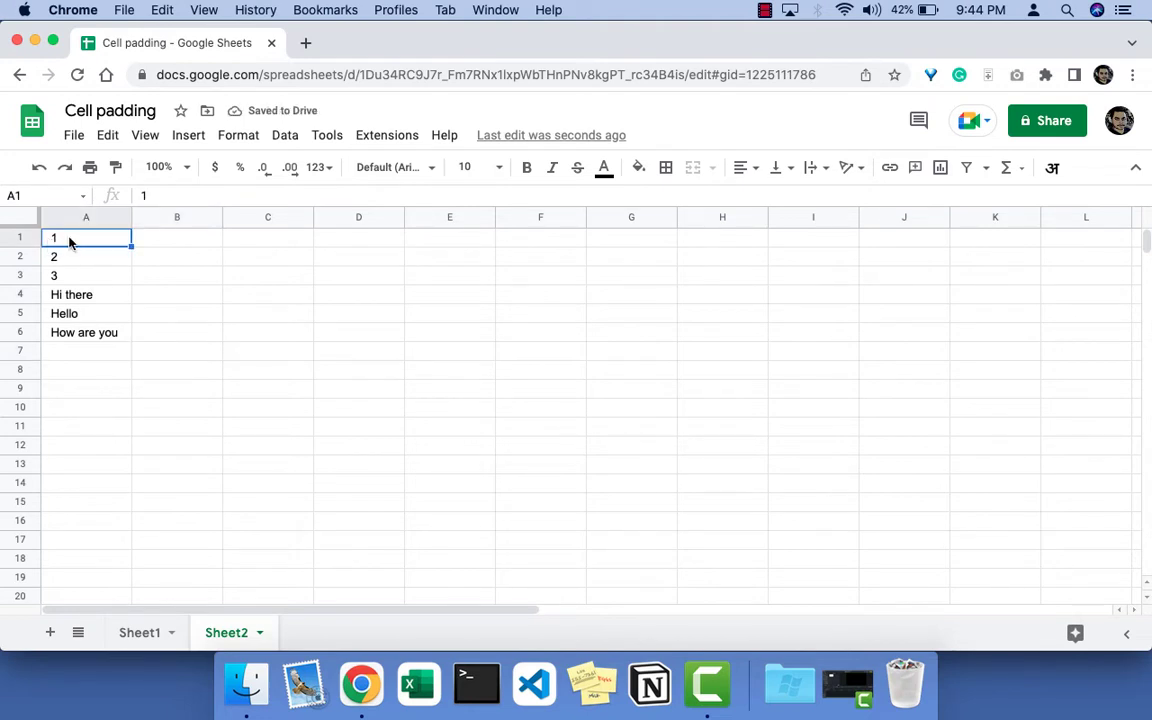
left_click(118, 332)
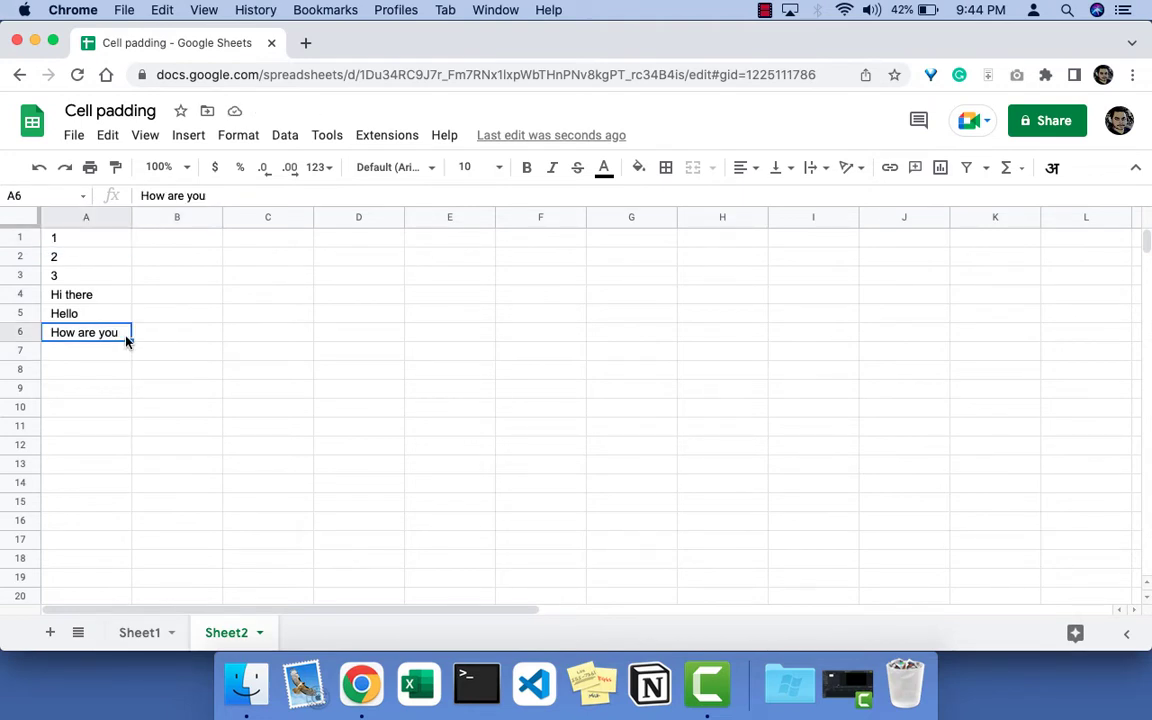
Add more spaces after the @ placeholder in the custom number format of A1:A6 and apply it.
left_click_drag(82, 242, 93, 334)
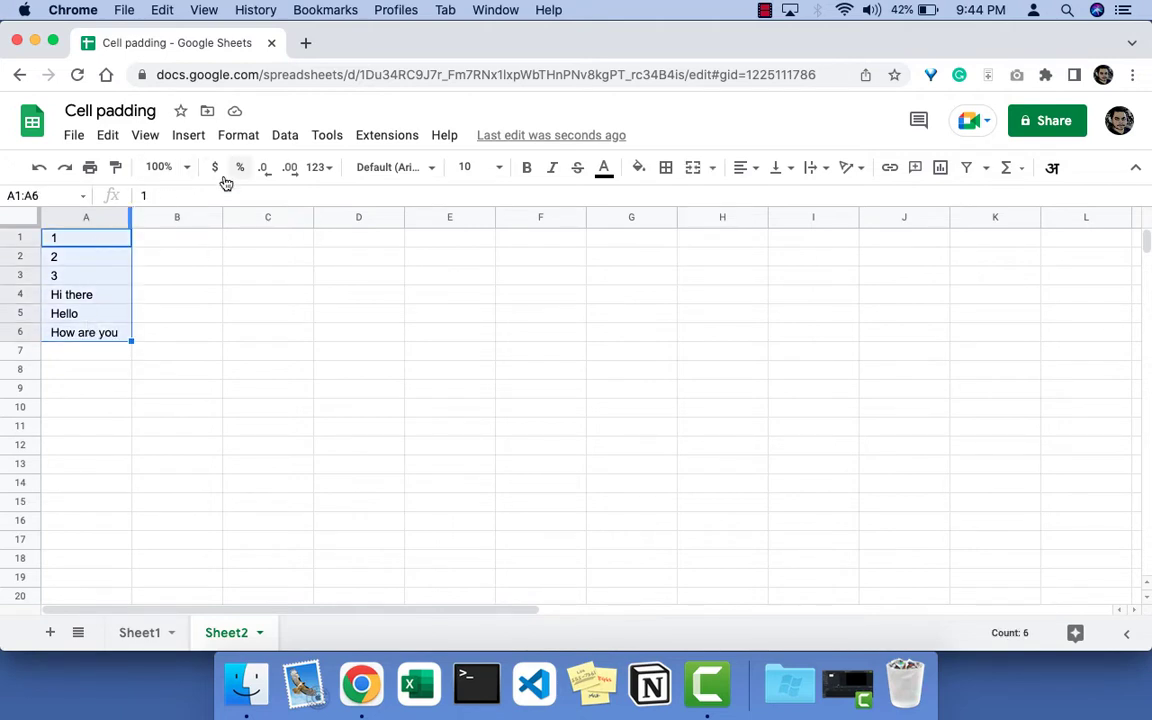
left_click(240, 136)
mouse_move(378, 219)
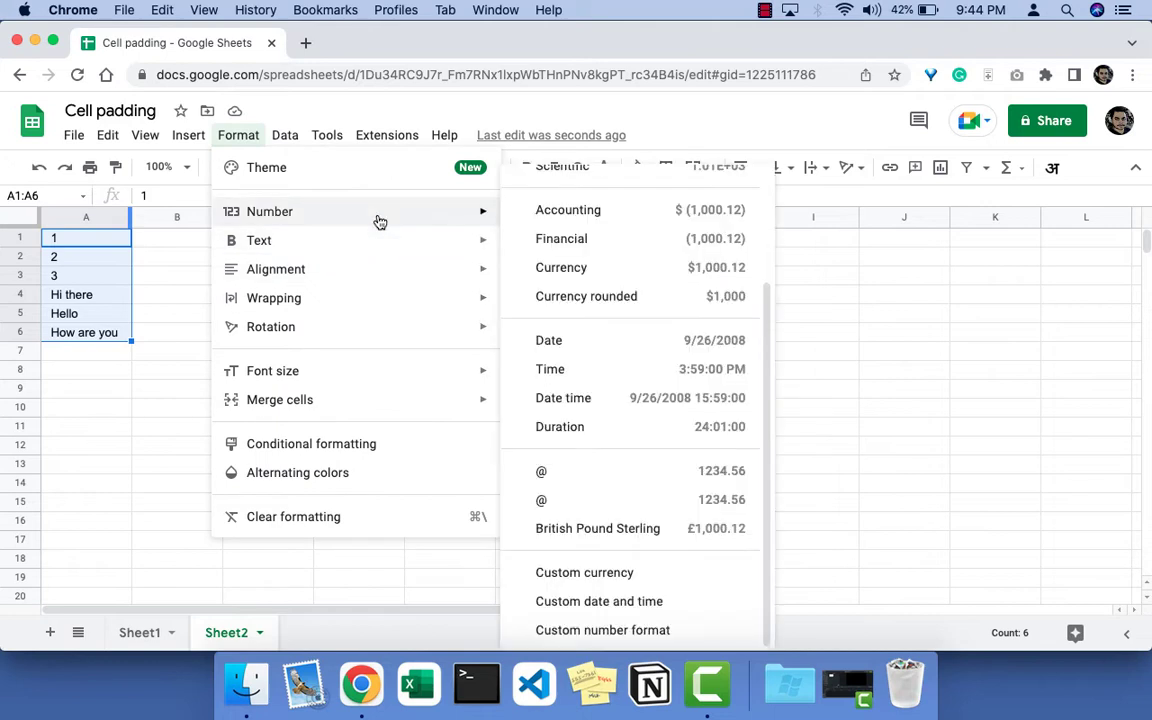
left_click(602, 630)
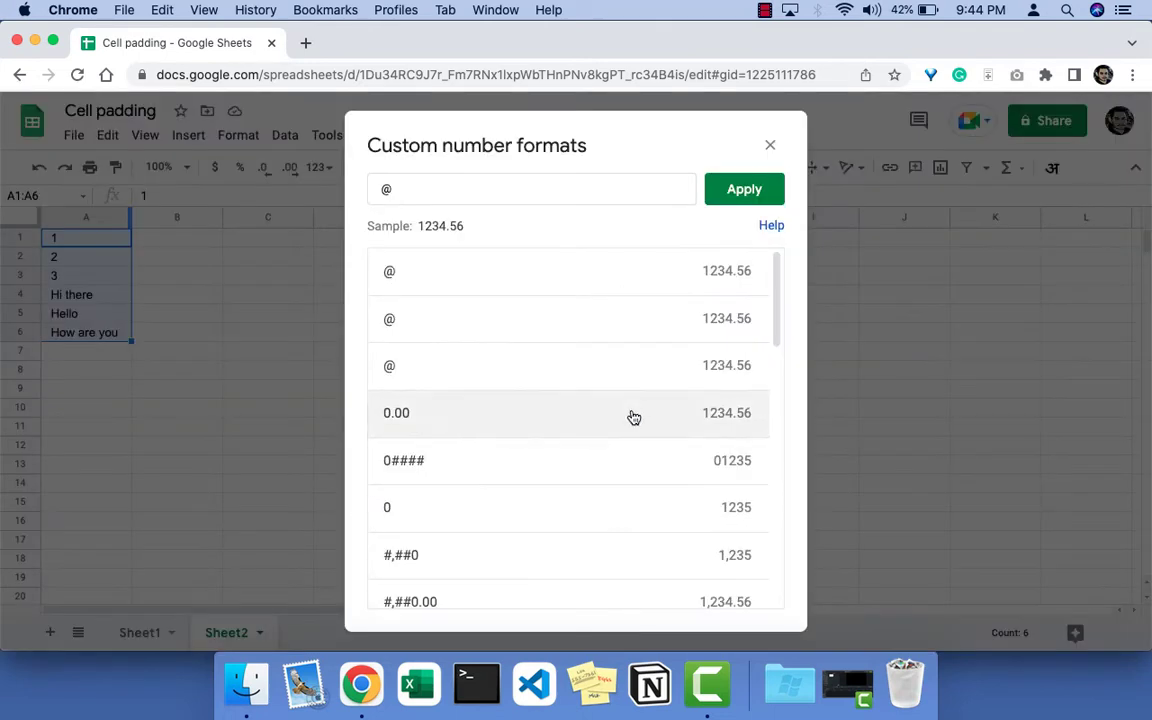
left_click(431, 190)
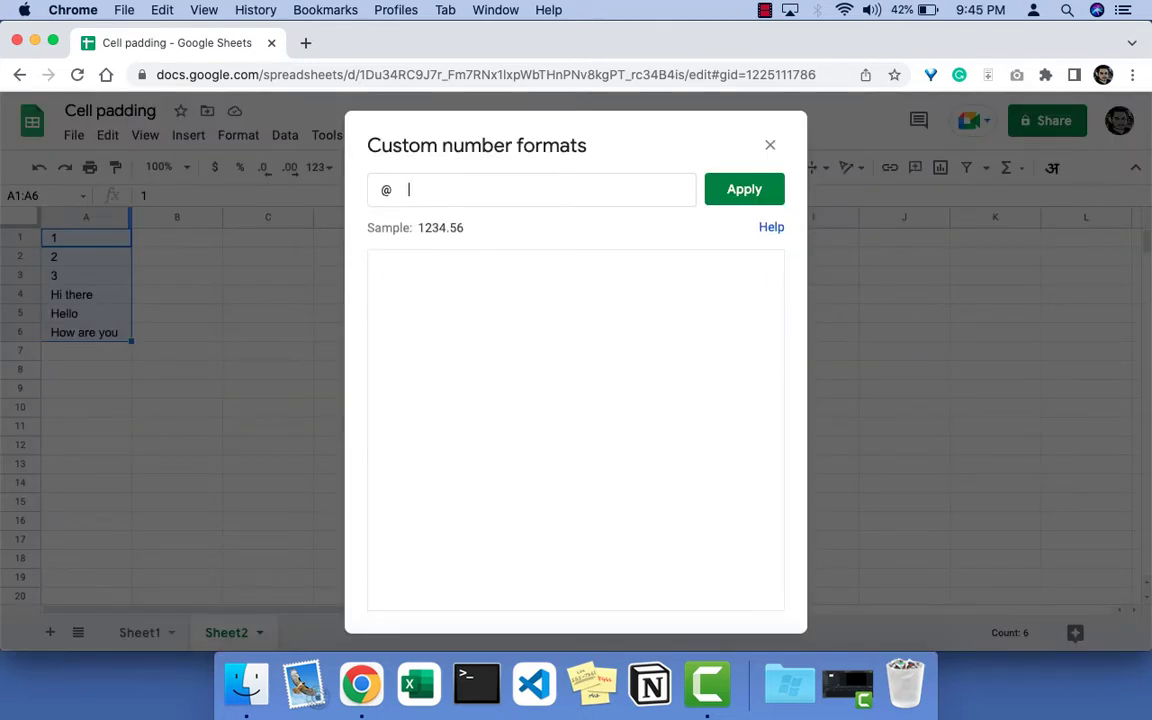
left_click(719, 196)
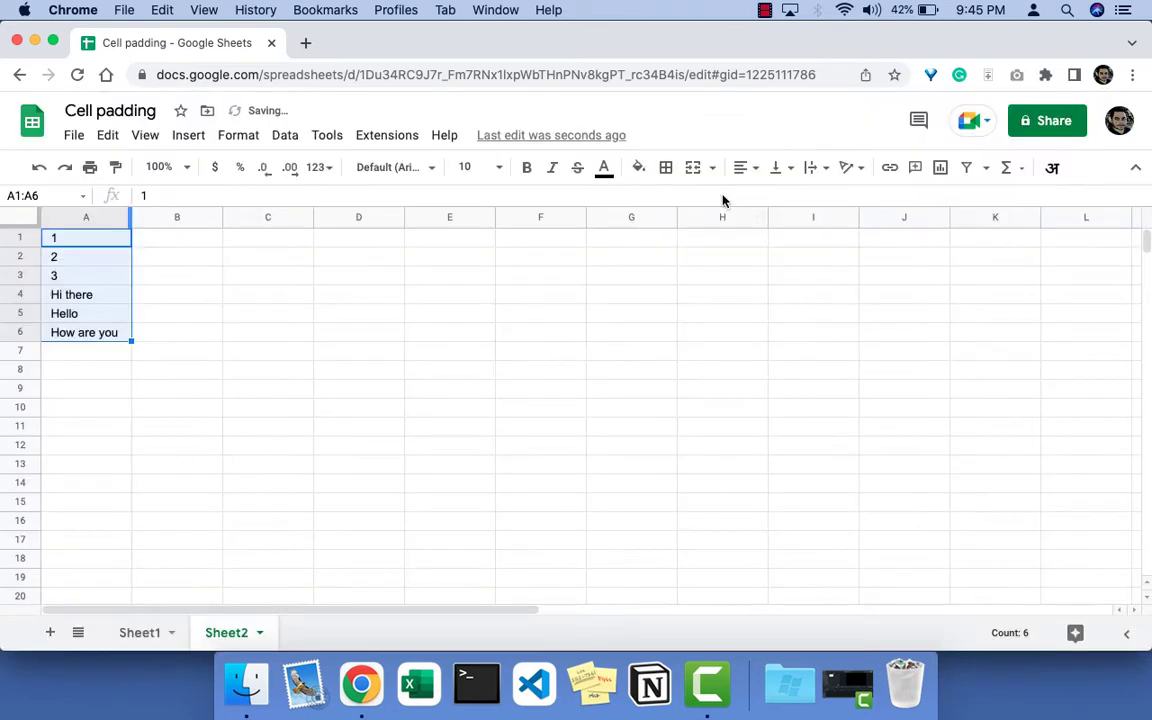
left_click(121, 357)
left_click(121, 333)
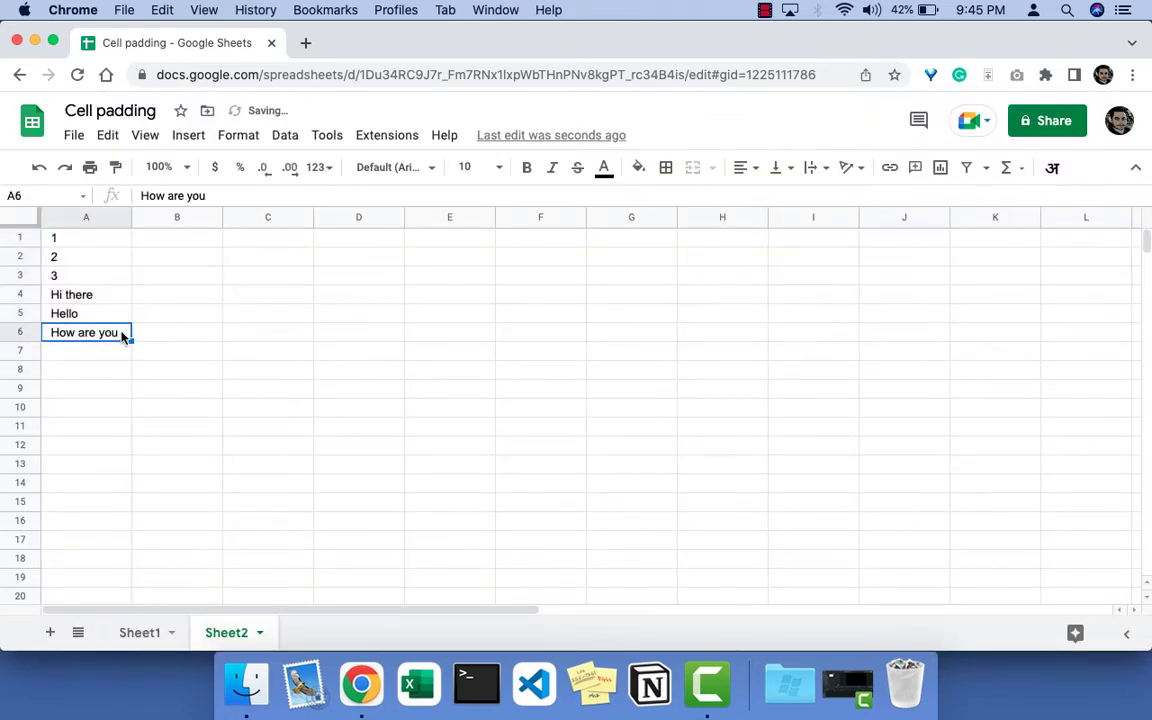
double_click(121, 332)
left_click(118, 396)
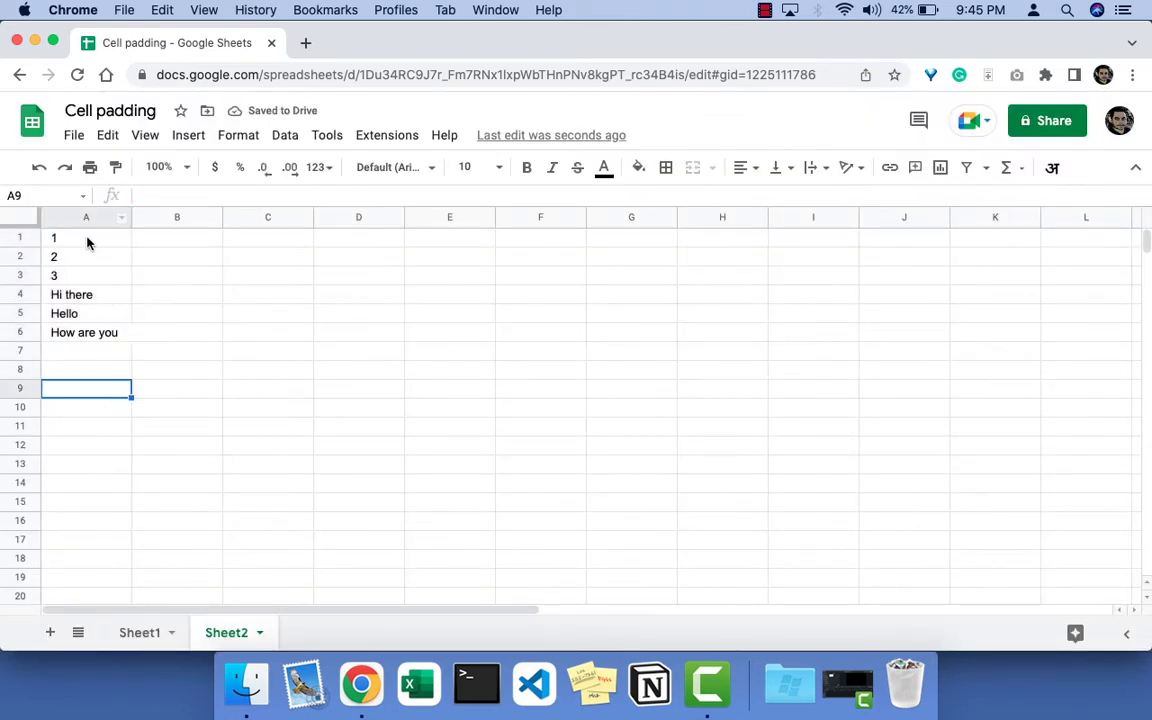
Increase the left padding of A1:A6 by adding several more spaces before @ in the custom number format.
left_click_drag(80, 237, 82, 333)
left_click(238, 135)
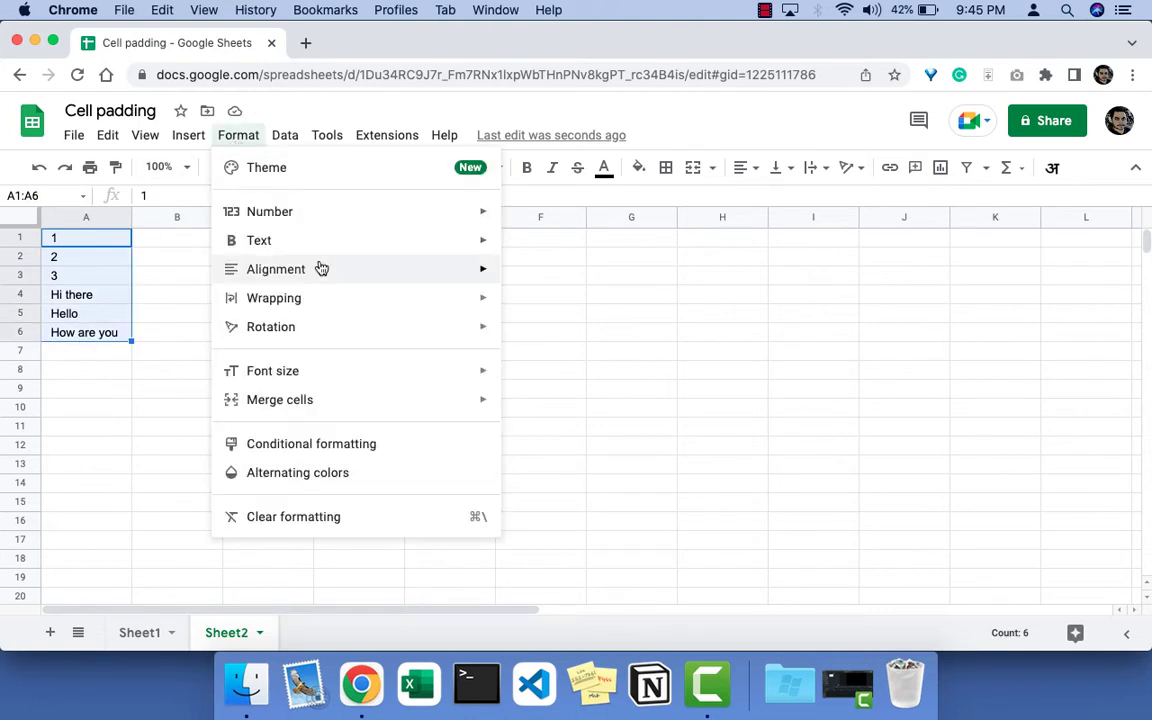
mouse_move(420, 211)
left_click(574, 632)
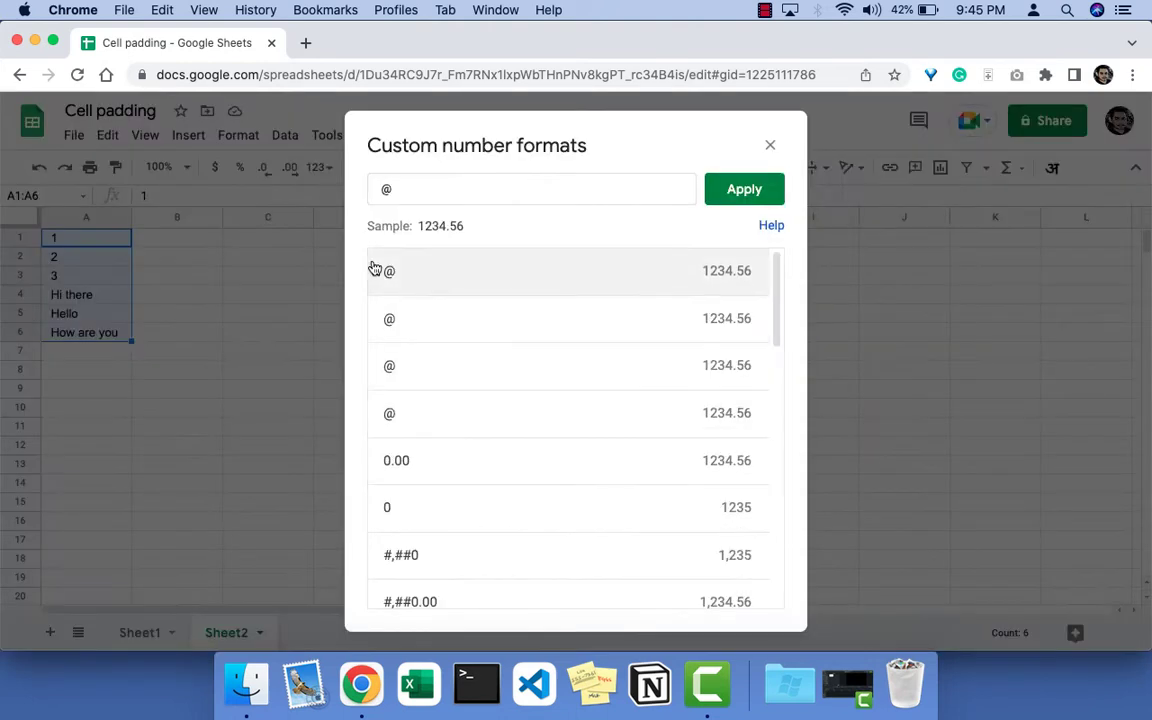
left_click(384, 189)
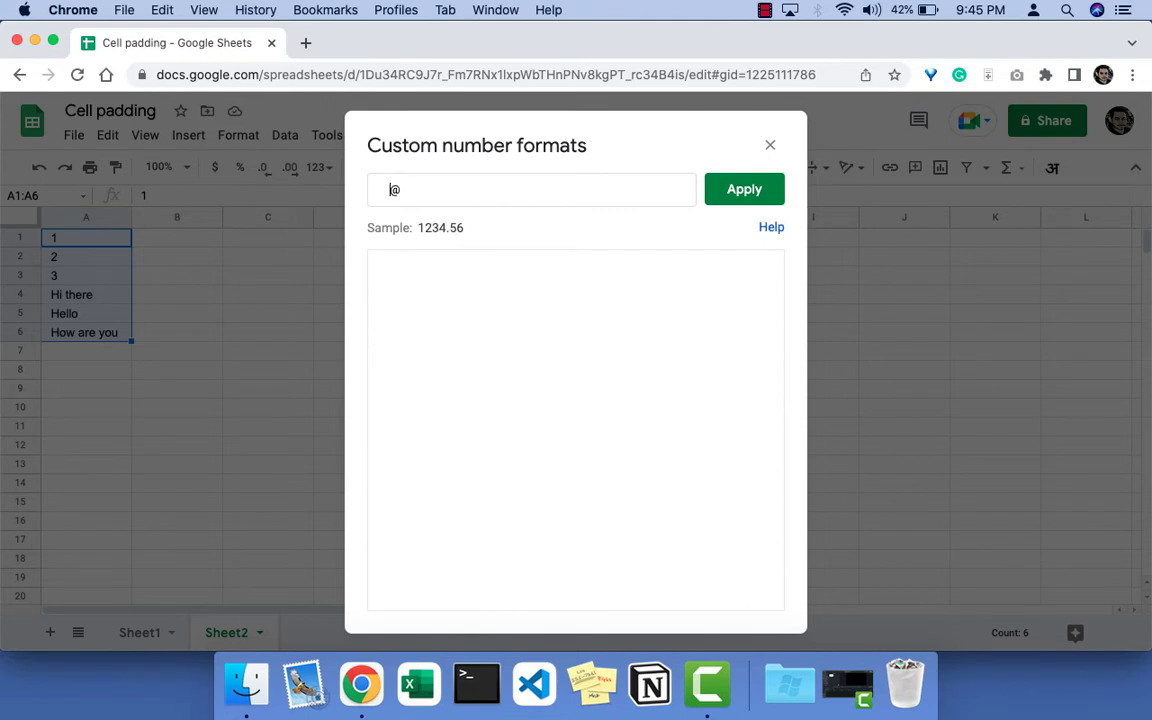
left_click(744, 189)
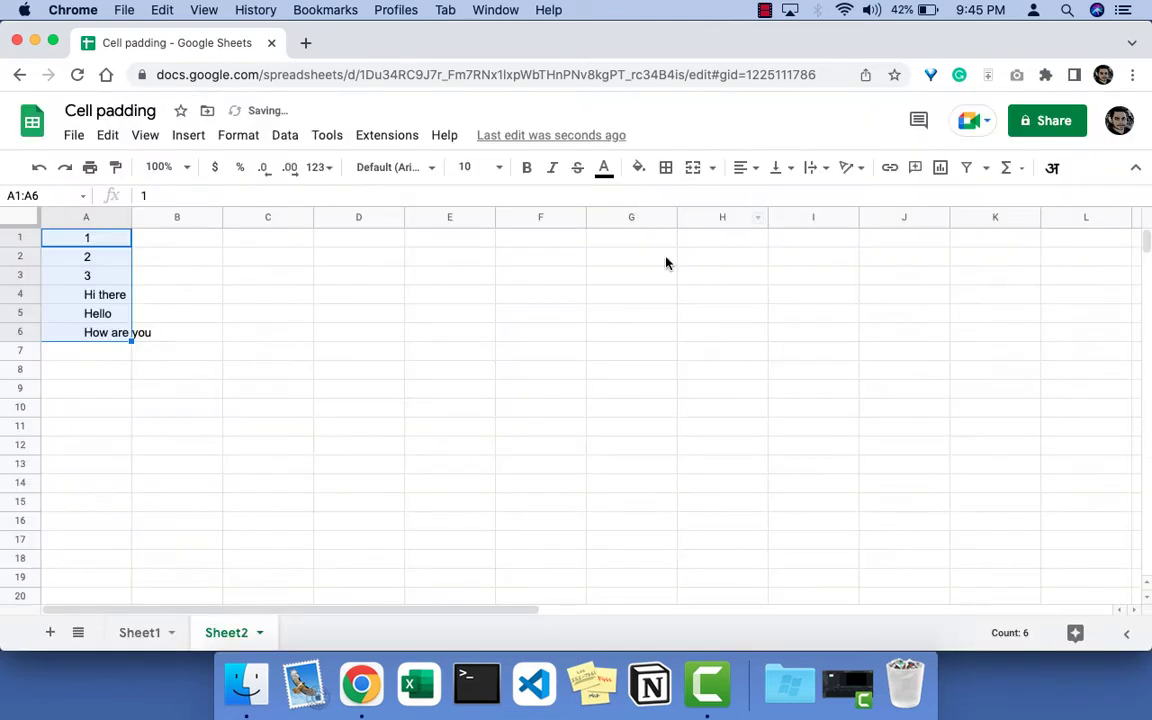
left_click(450, 332)
left_click_drag(113, 240, 118, 332)
left_click(105, 407)
left_click_drag(86, 236, 95, 332)
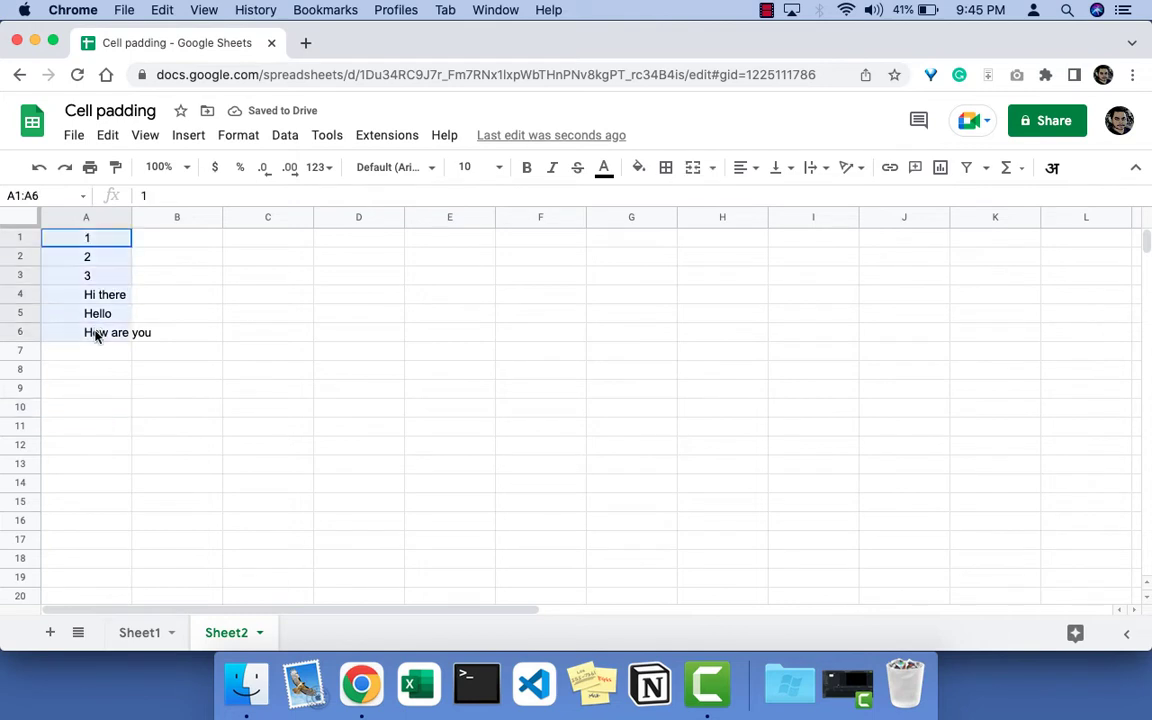
left_click(226, 447)
Remove the custom padding from A1:A6 by setting their number format to Plain text.
left_click_drag(87, 237, 100, 332)
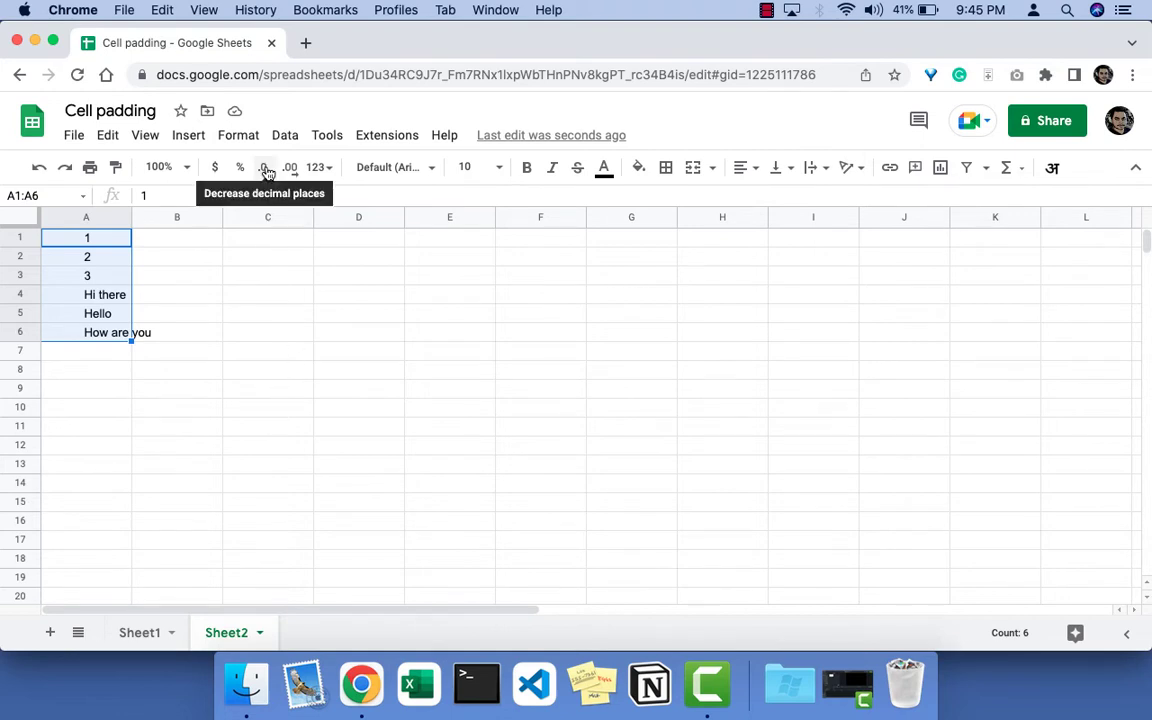
left_click(240, 136)
mouse_move(278, 224)
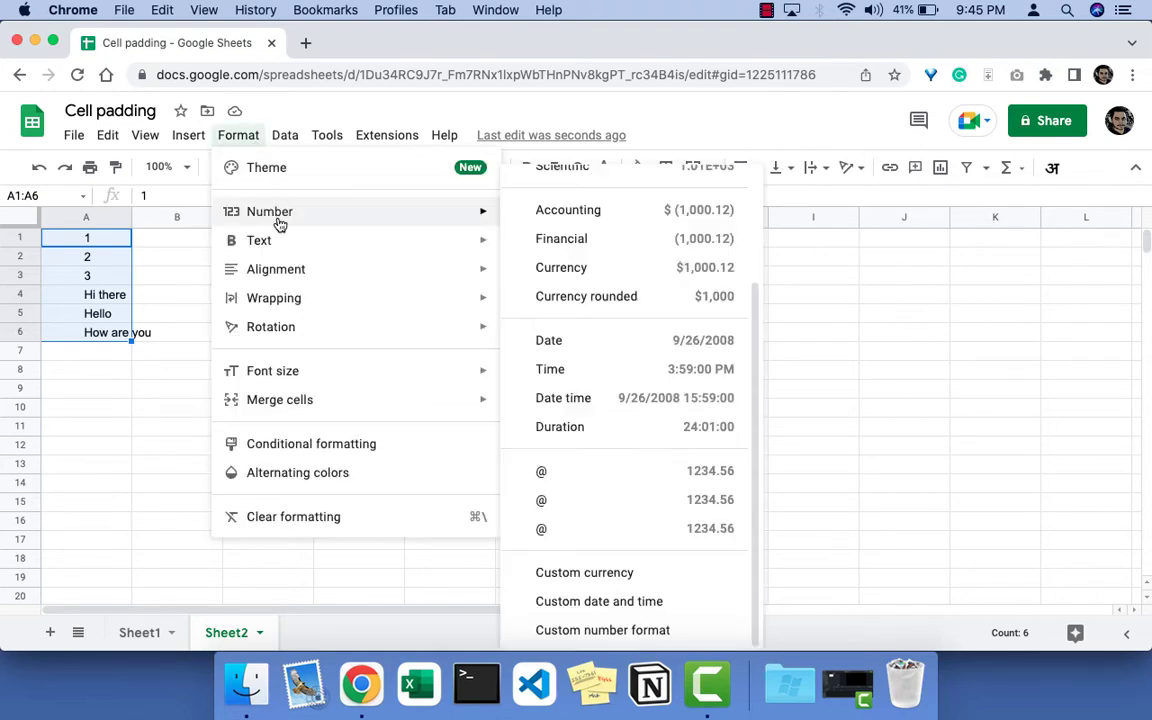
scroll(600, 270, "up", 1)
scroll(606, 280, "up", 2)
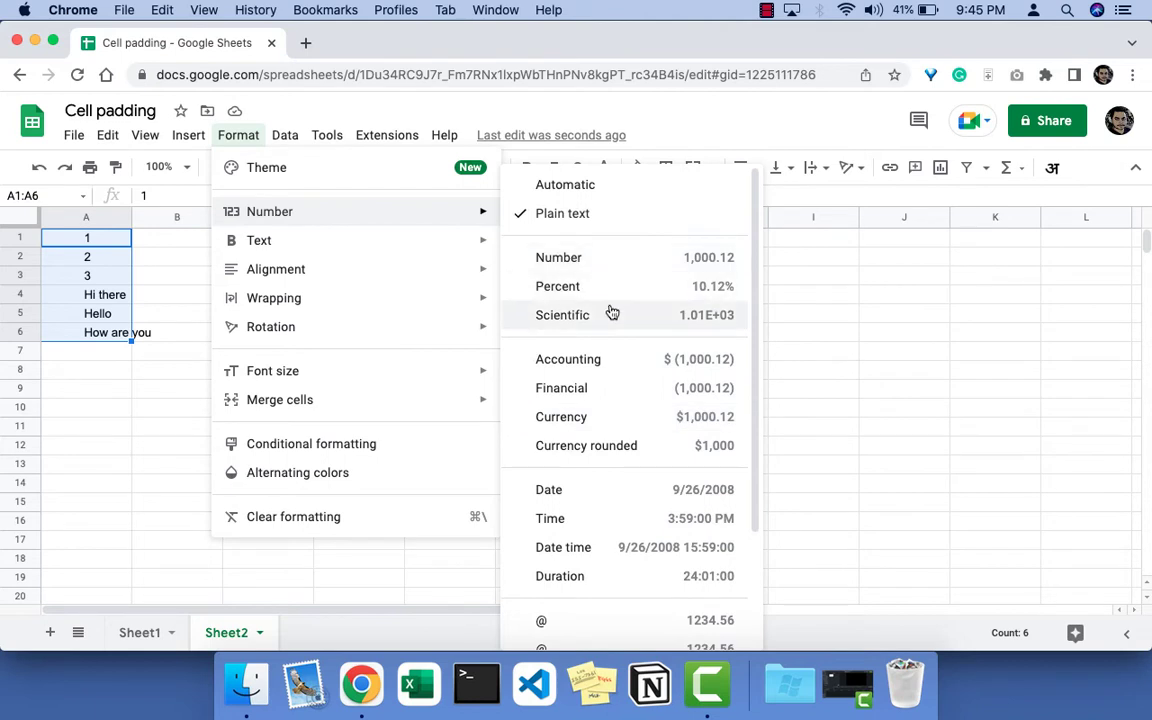
left_click(606, 222)
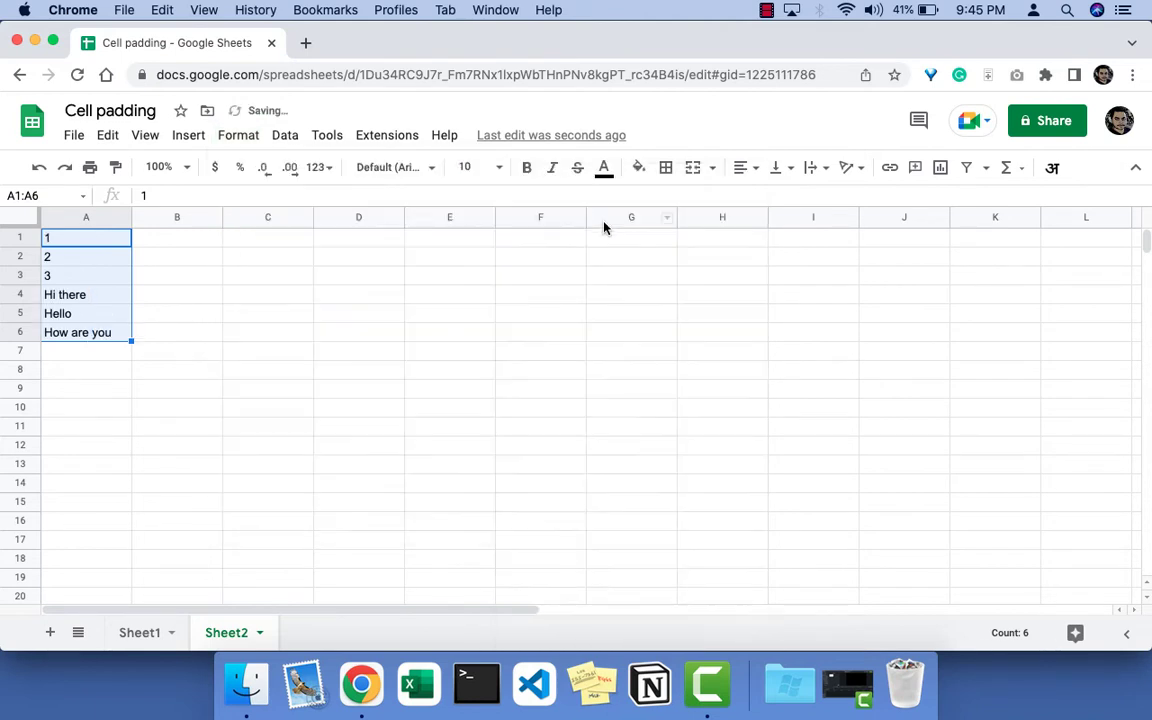
left_click(358, 390)
left_click_drag(95, 238, 105, 332)
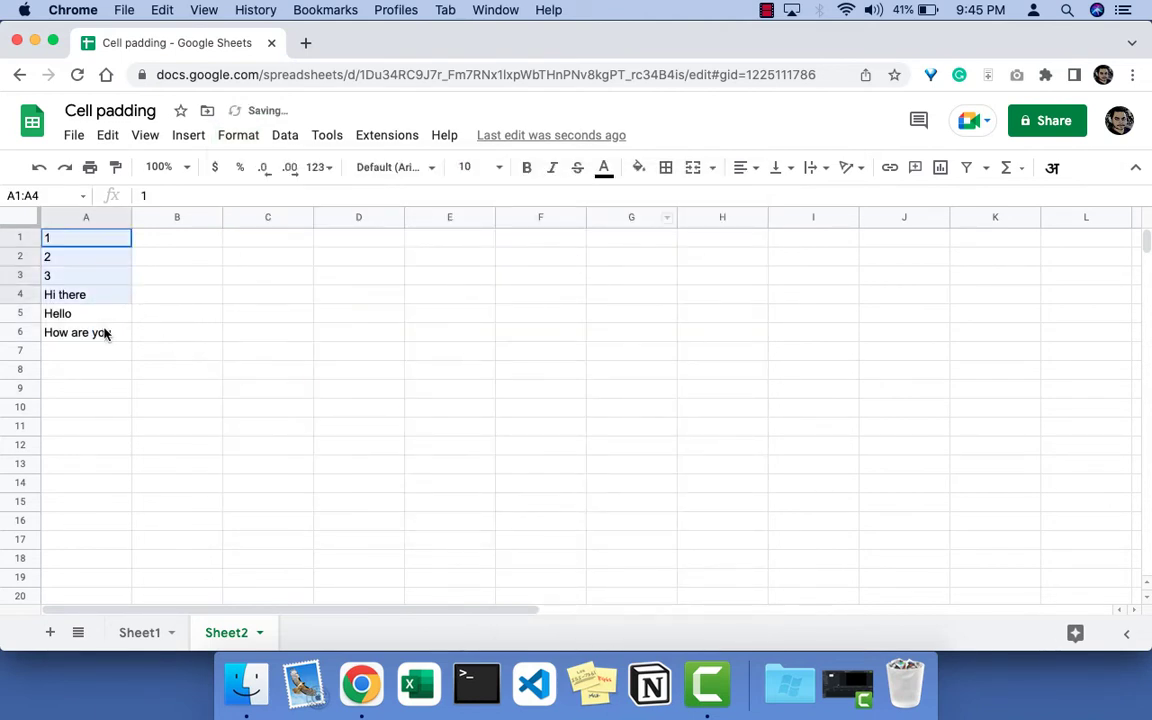
left_click(244, 390)
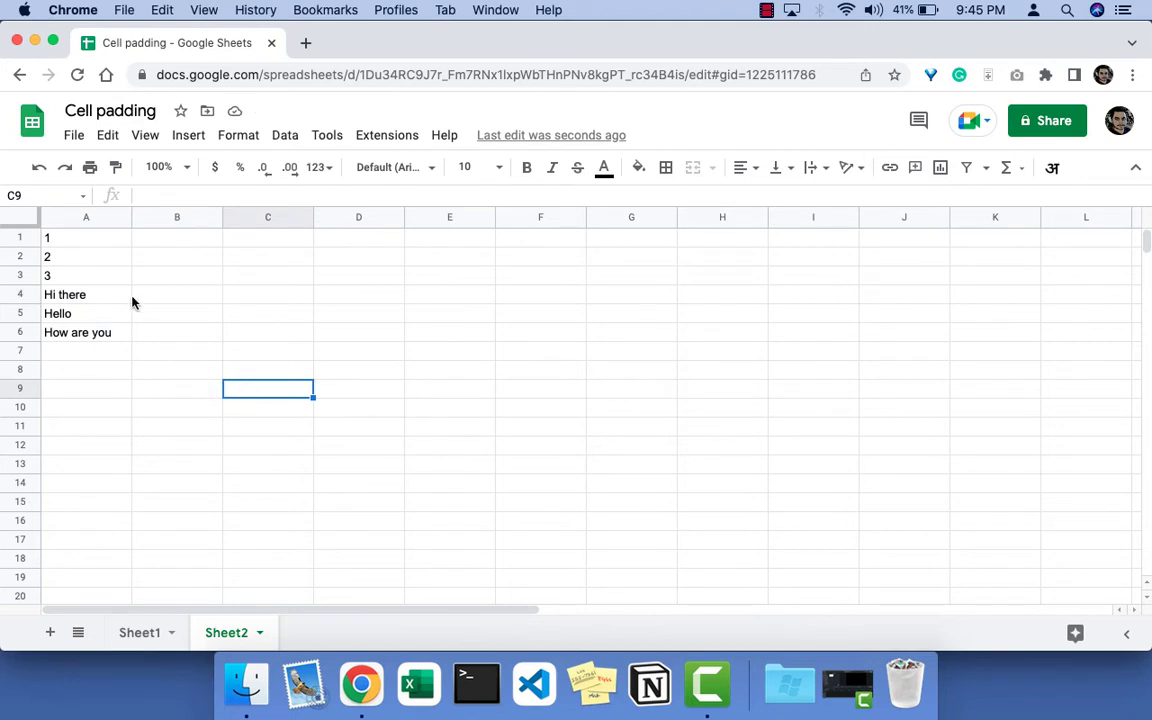
left_click_drag(86, 240, 98, 332)
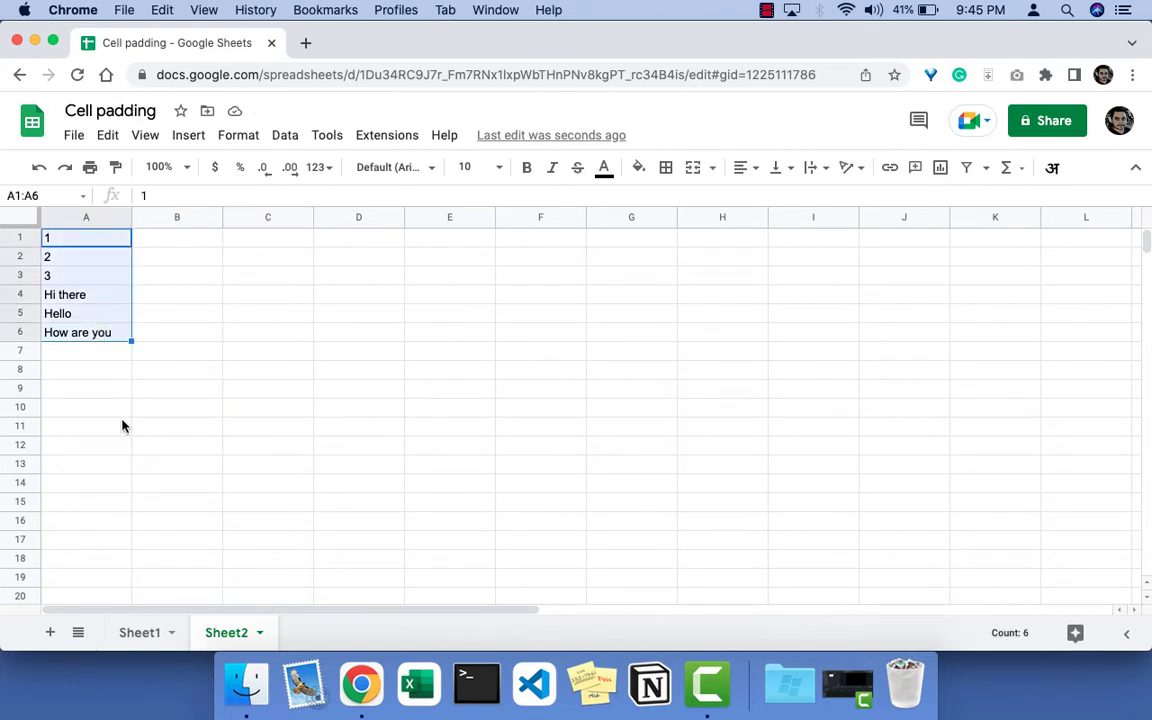
left_click(110, 389)
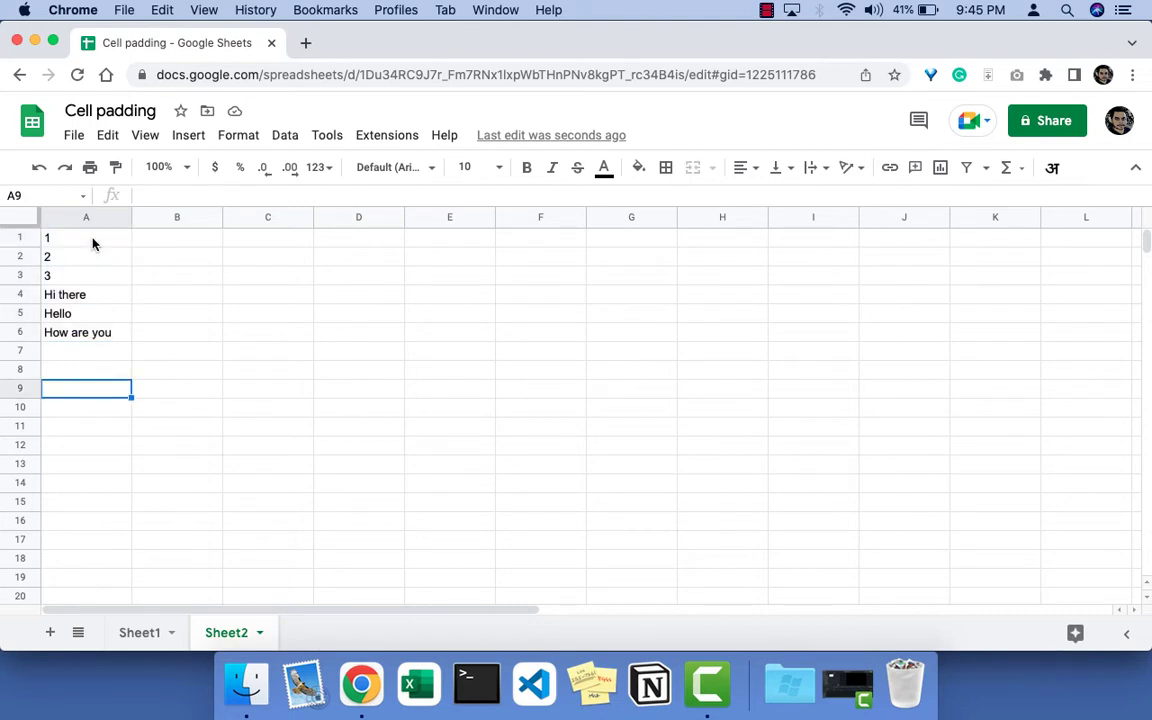
Set the vertical alignment of cells A1:A6 to middle.
left_click_drag(93, 243, 111, 345)
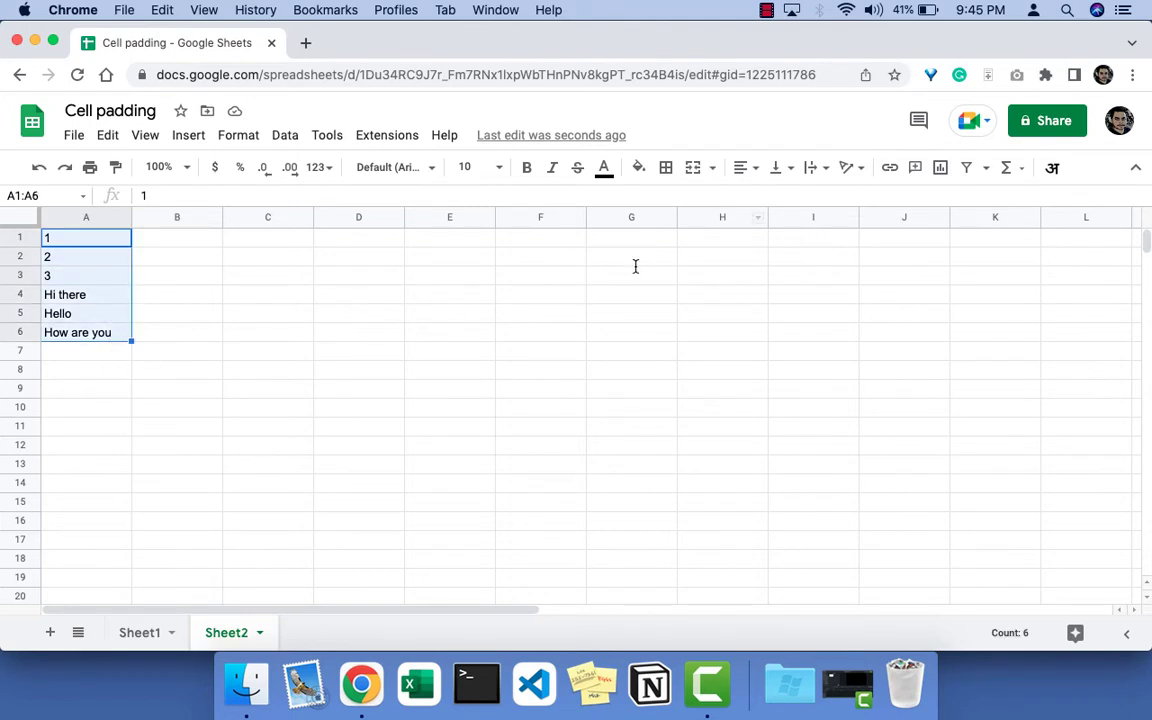
left_click(779, 174)
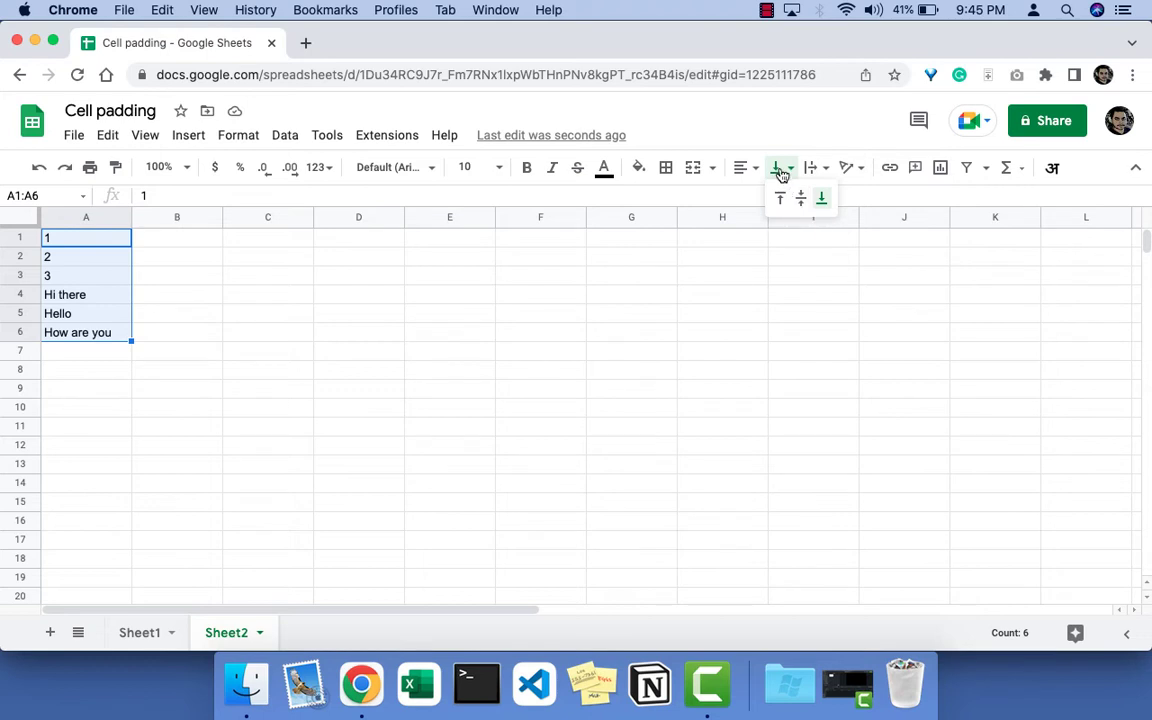
left_click(782, 170)
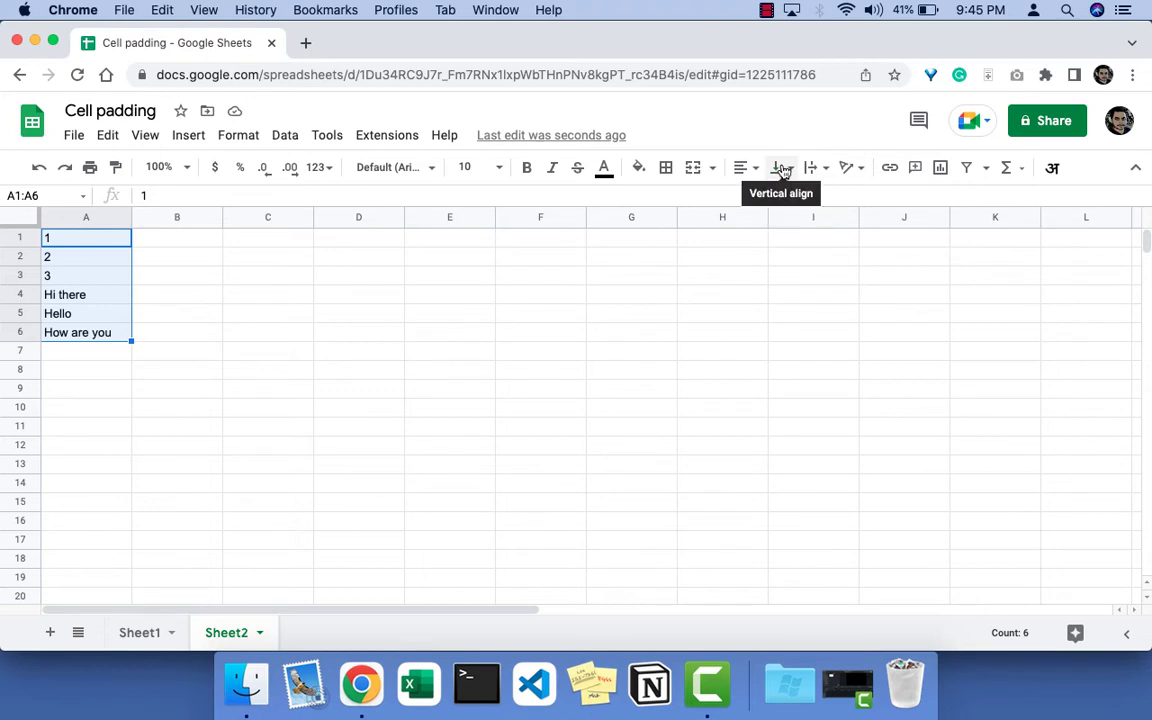
left_click(780, 170)
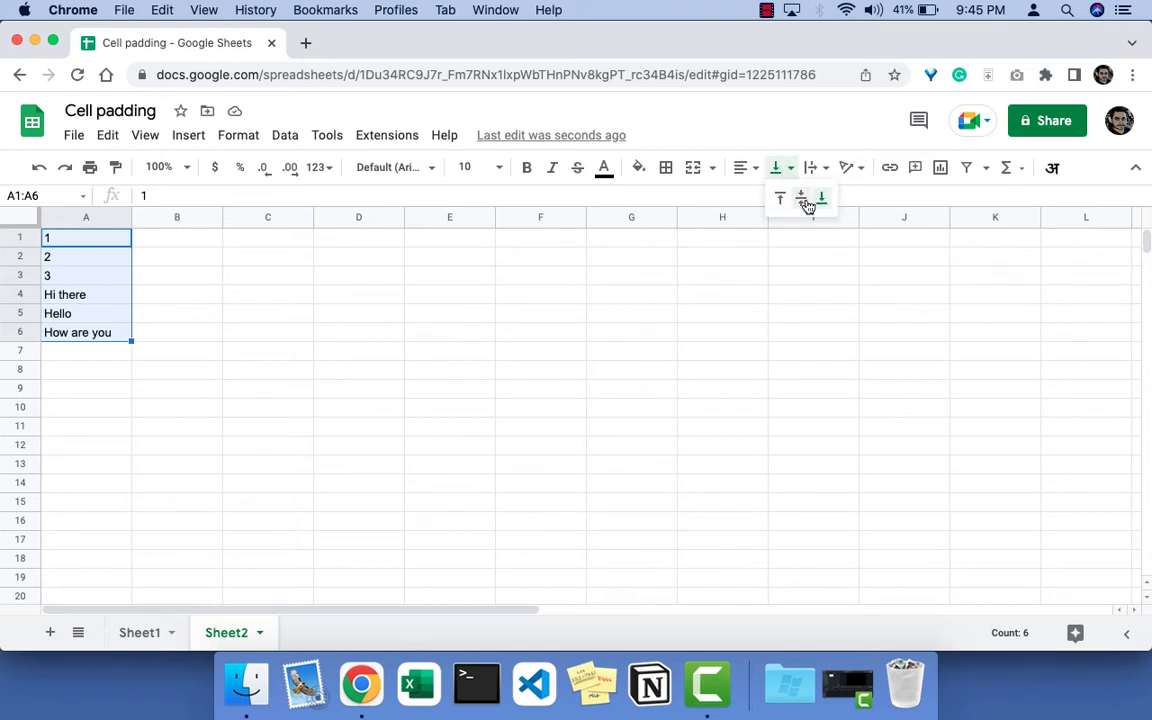
left_click(802, 202)
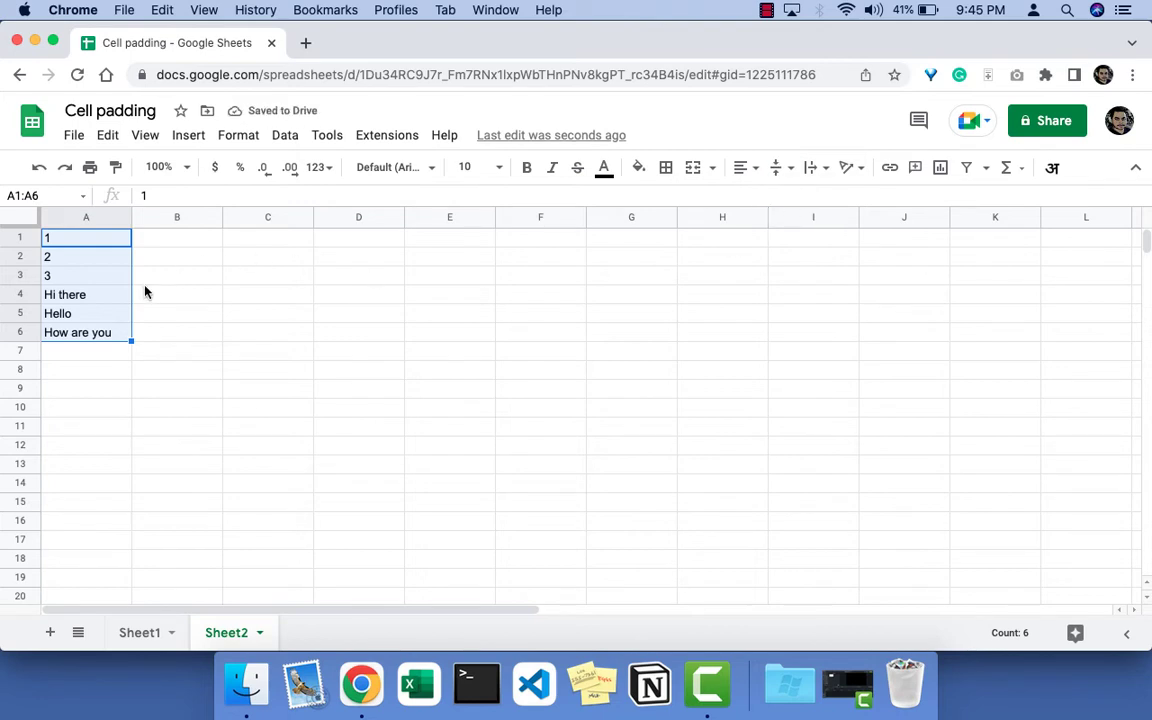
Examine the text wrapping options available for cells A1:A6 without choosing a different one.
left_click(90, 245)
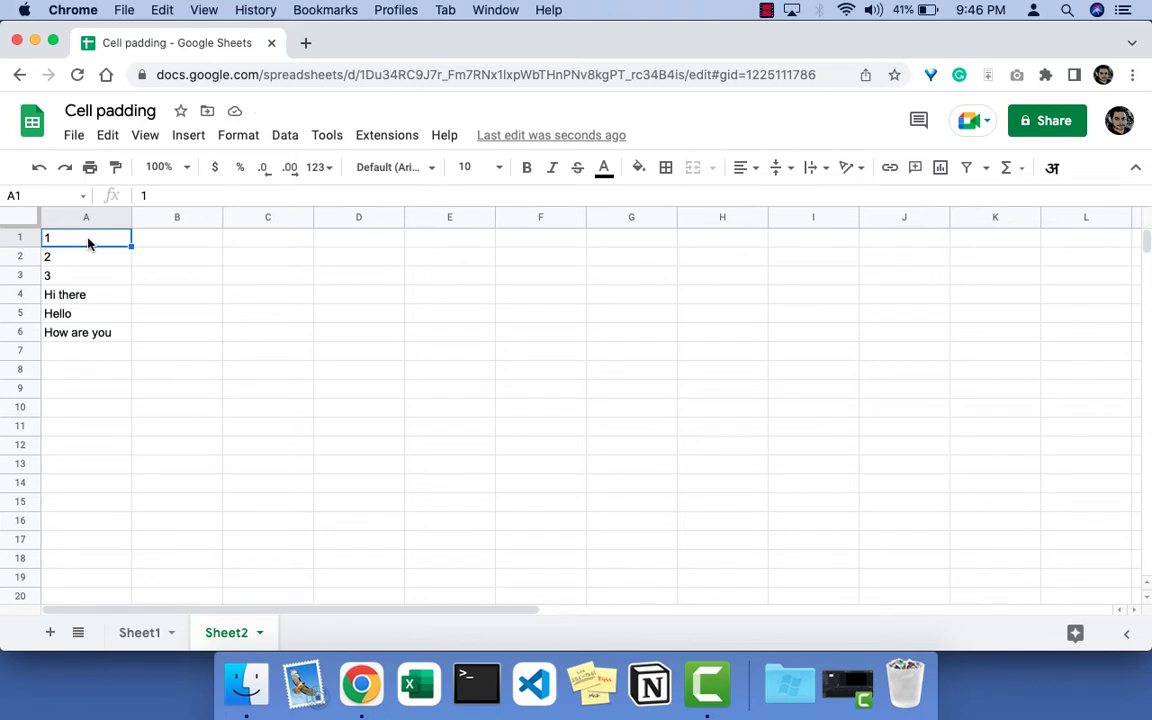
key("super+shift+Down")
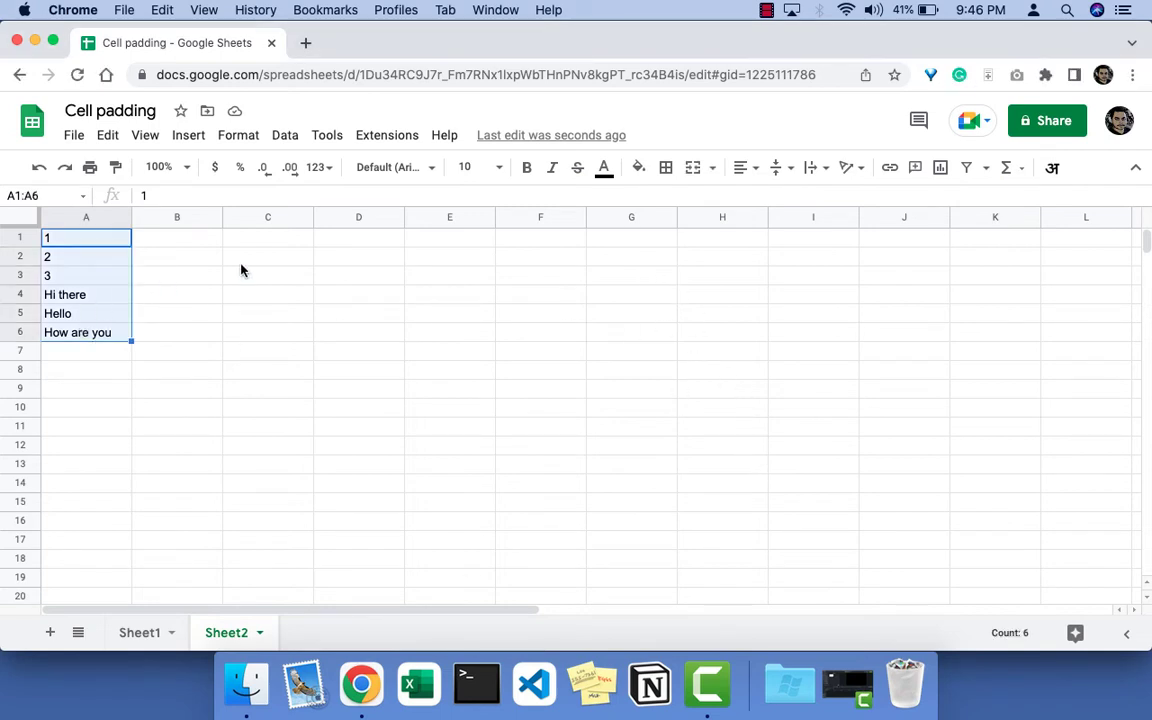
left_click(250, 410)
left_click_drag(94, 240, 100, 332)
left_click(815, 170)
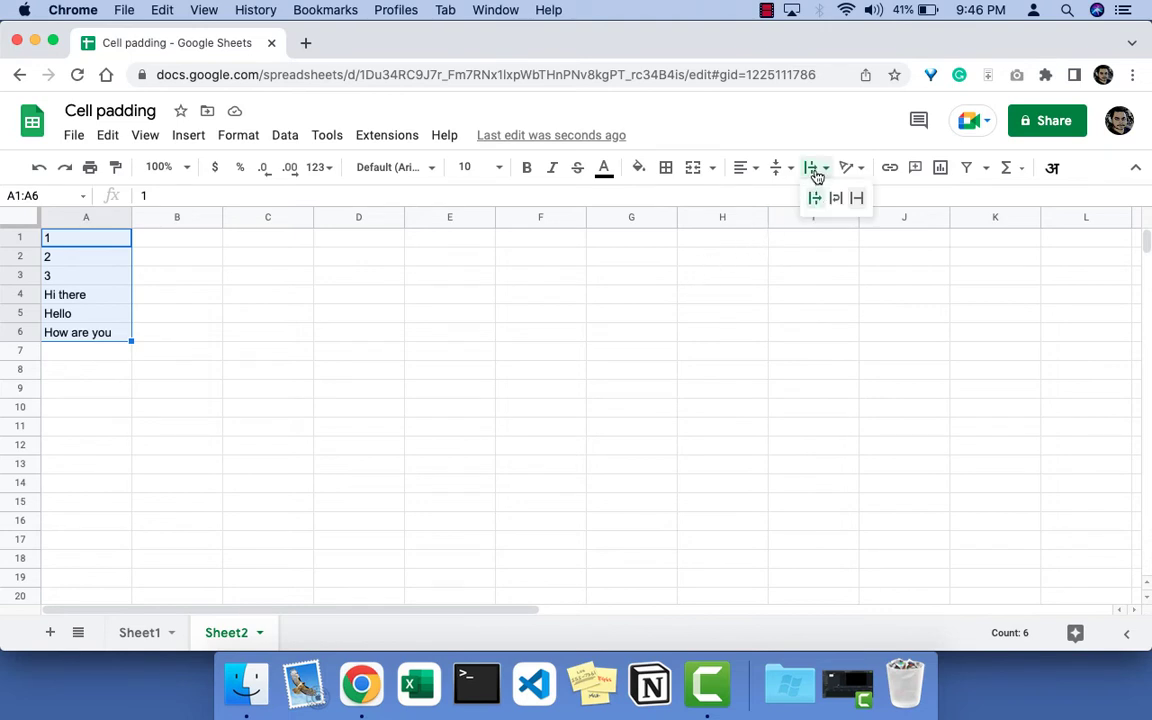
left_click(816, 171)
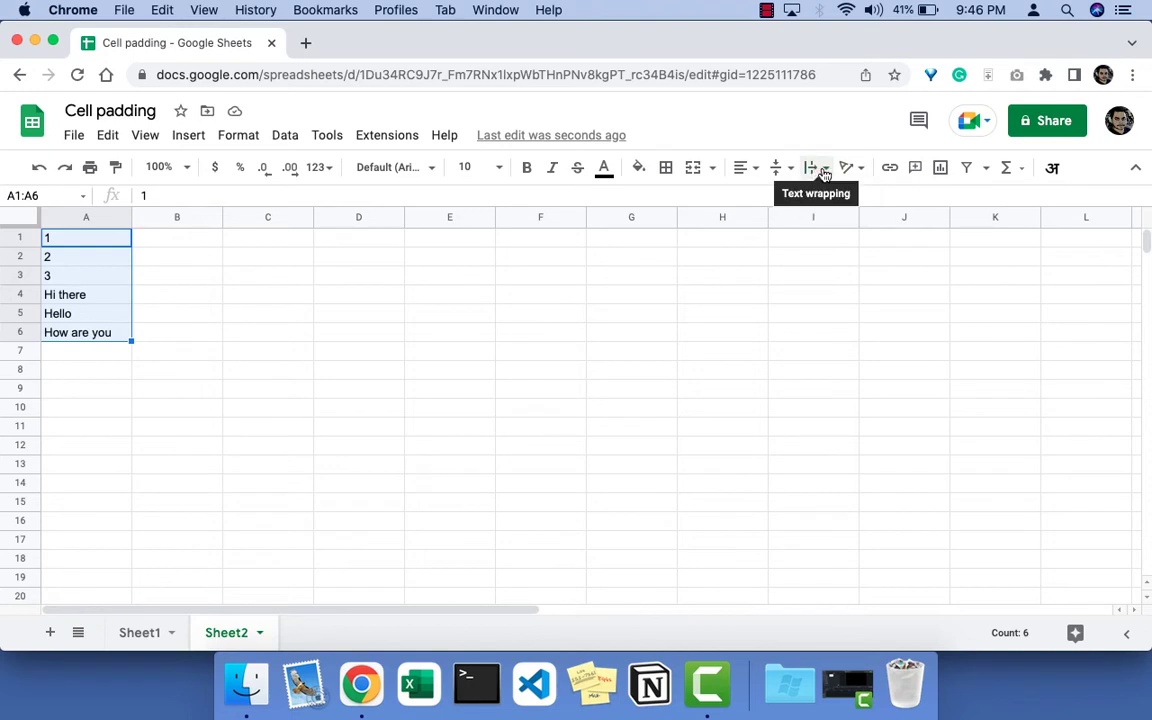
left_click(822, 170)
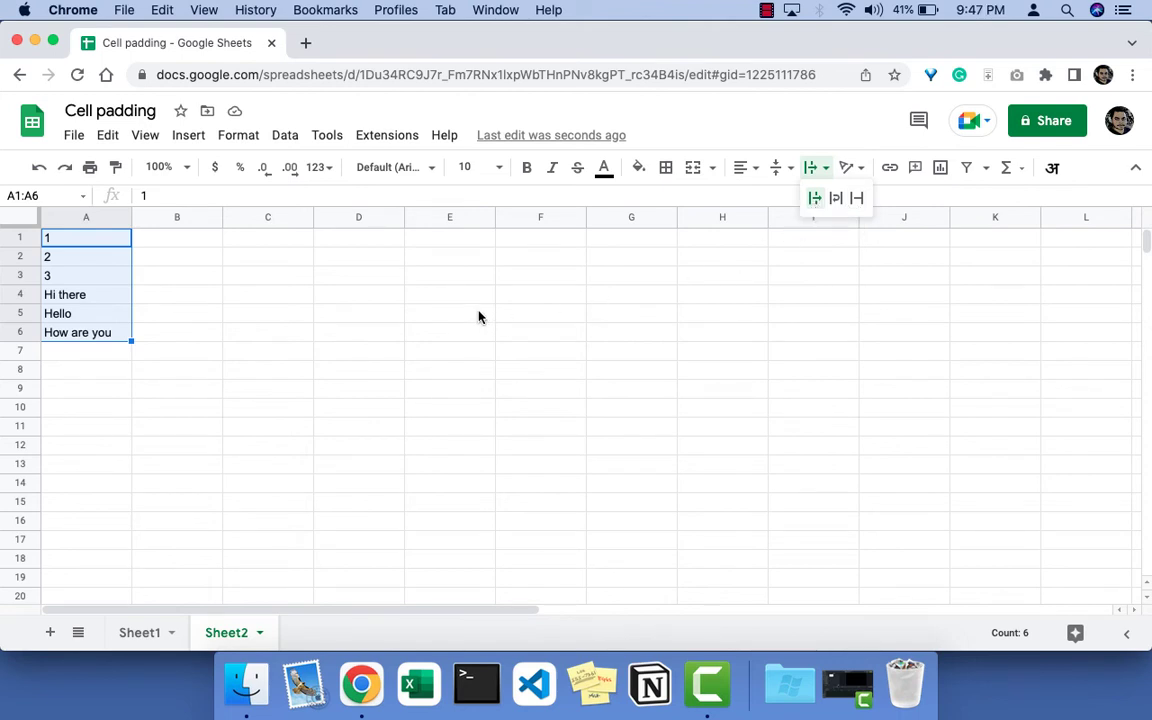
left_click(75, 410)
Increase the height of row 4 to add vertical padding and shrink row 5 to fit its text.
left_click(63, 298)
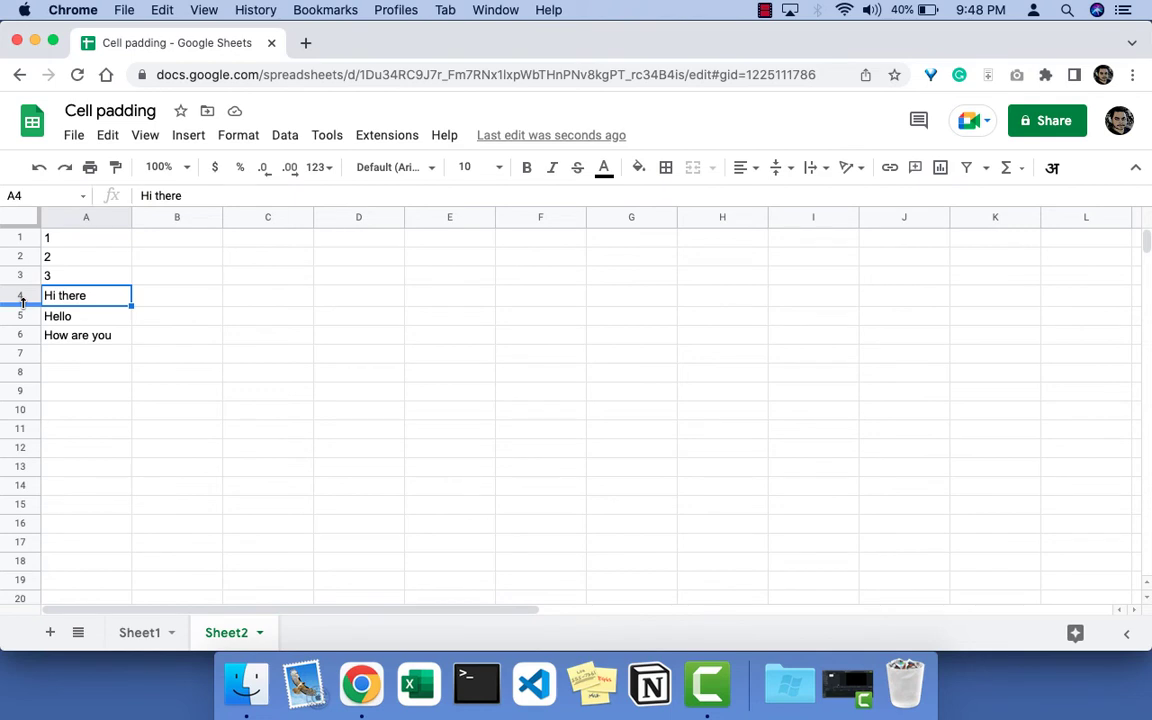
left_click_drag(22, 303, 22, 314)
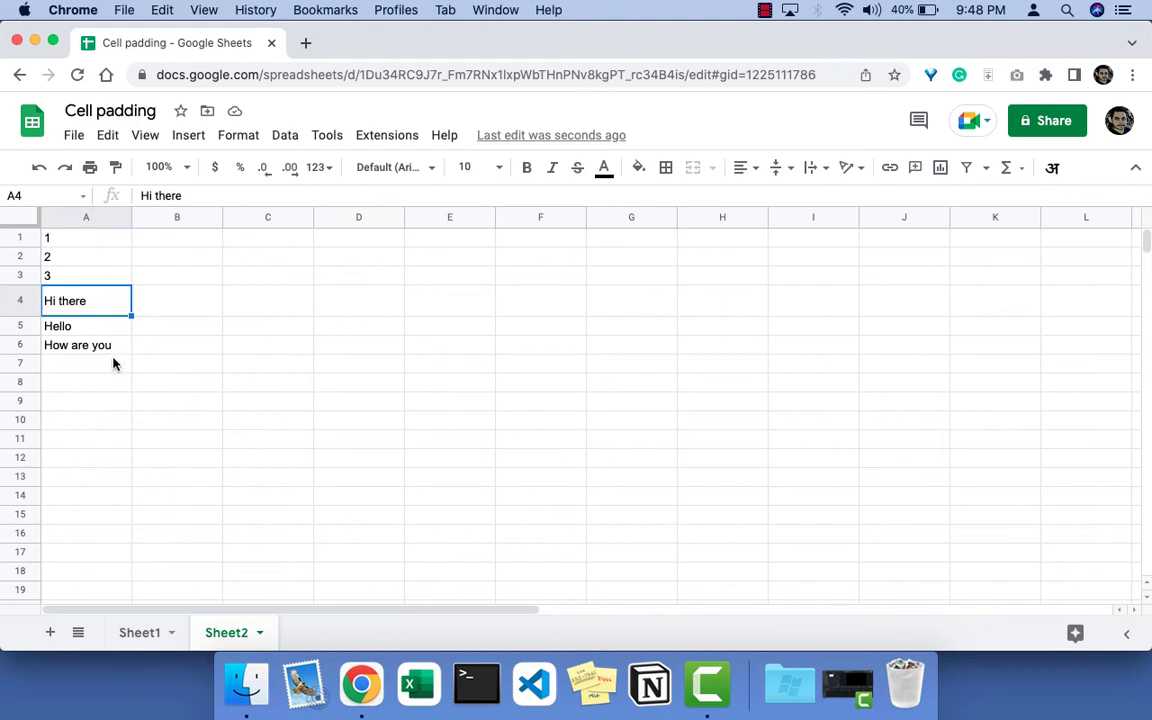
left_click(87, 340)
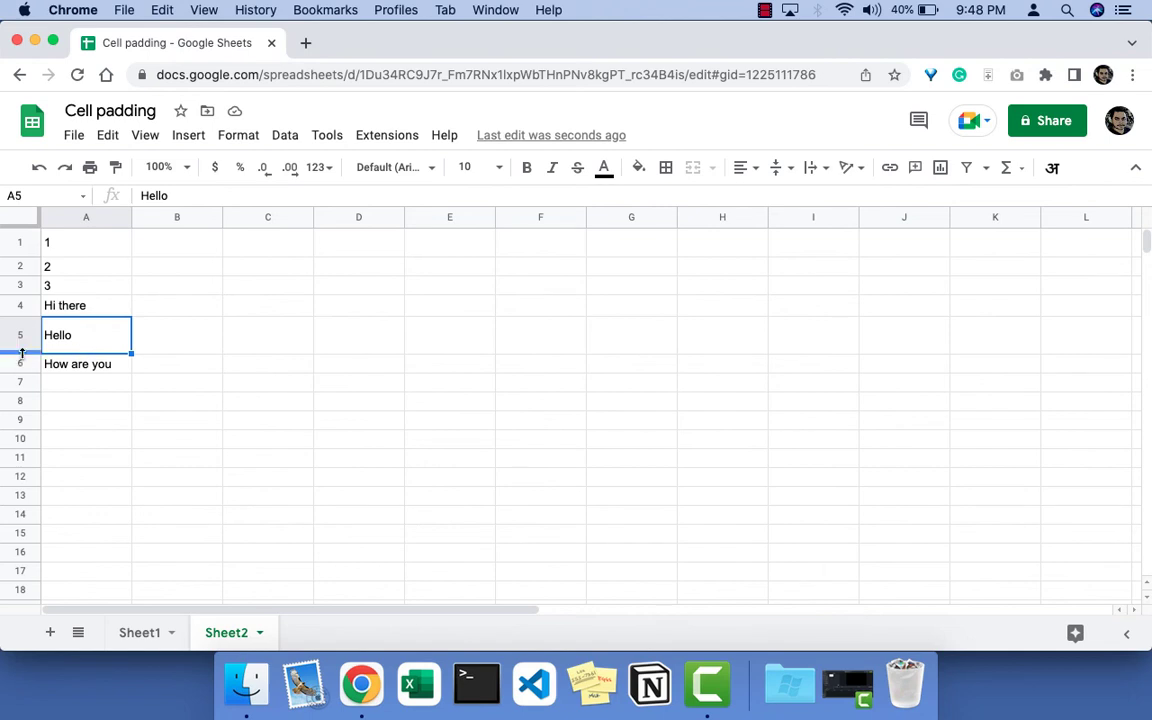
left_click_drag(21, 353, 22, 333)
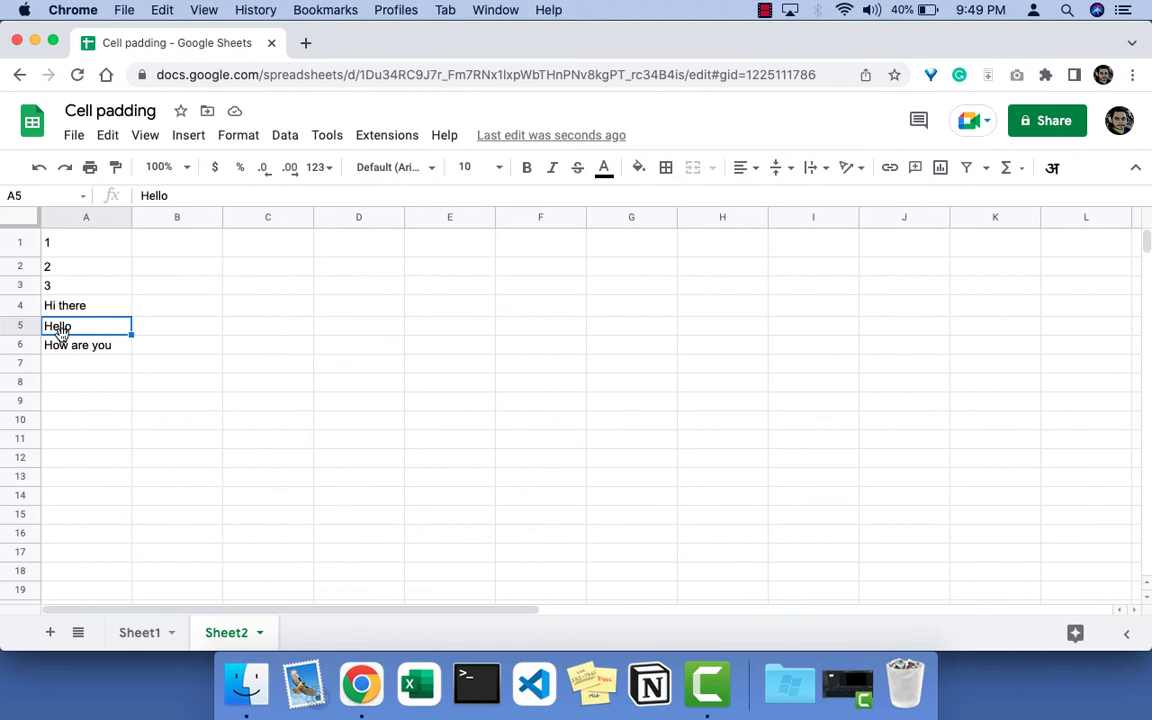
Select the sample data in cells A1:A6.
left_click(95, 248)
left_click_drag(109, 279, 108, 360)
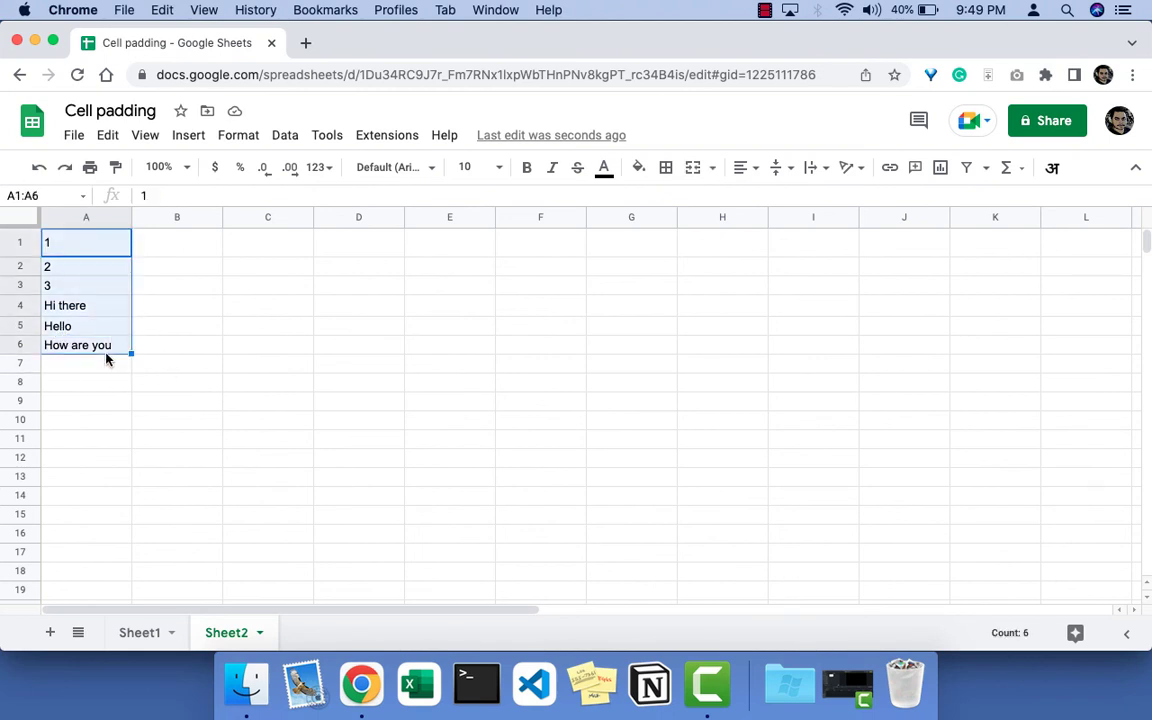